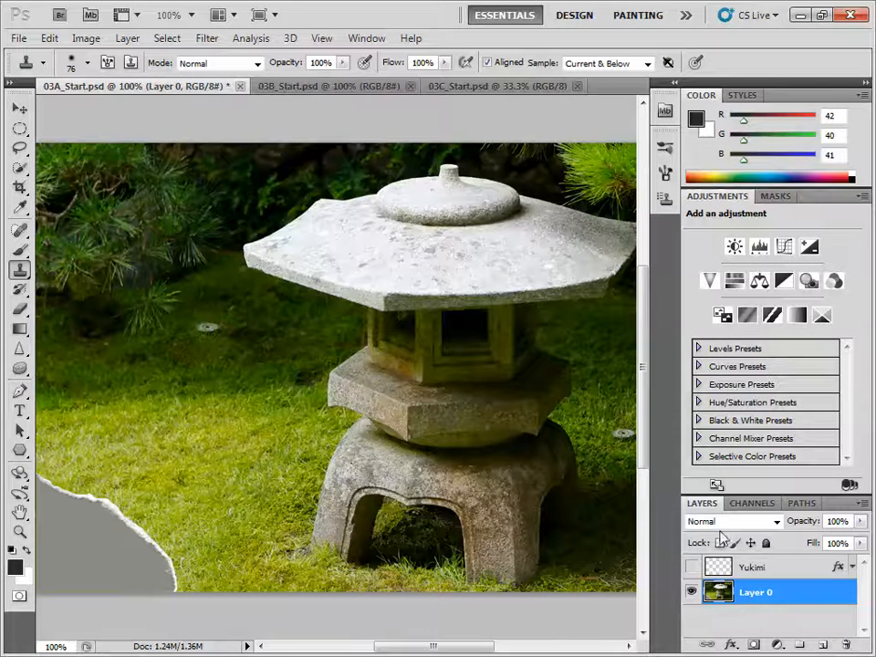
Add a new empty layer directly above Layer 0 and activate the Clone Stamp tool
left_click(823, 645)
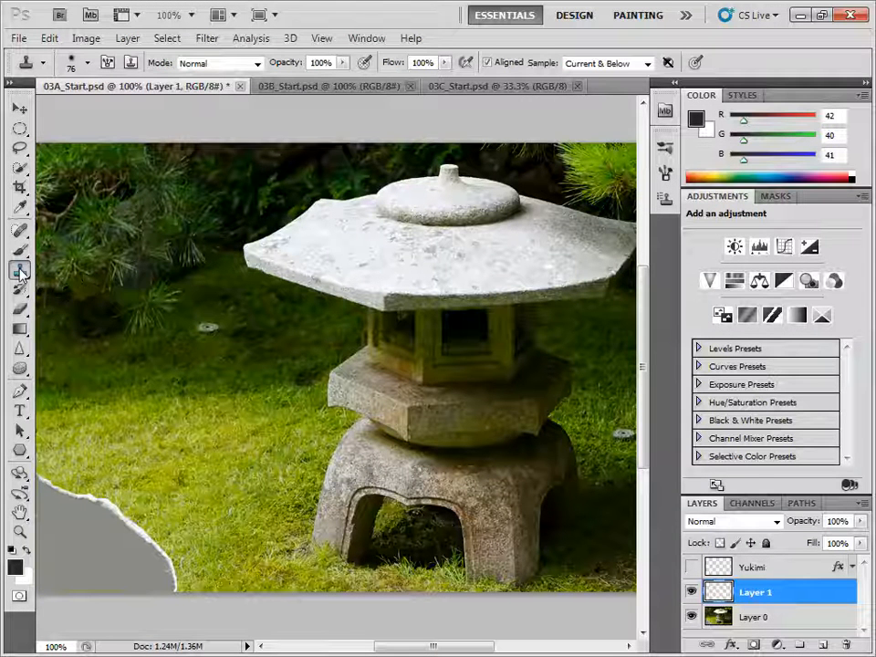
left_click_drag(20, 271, 92, 271)
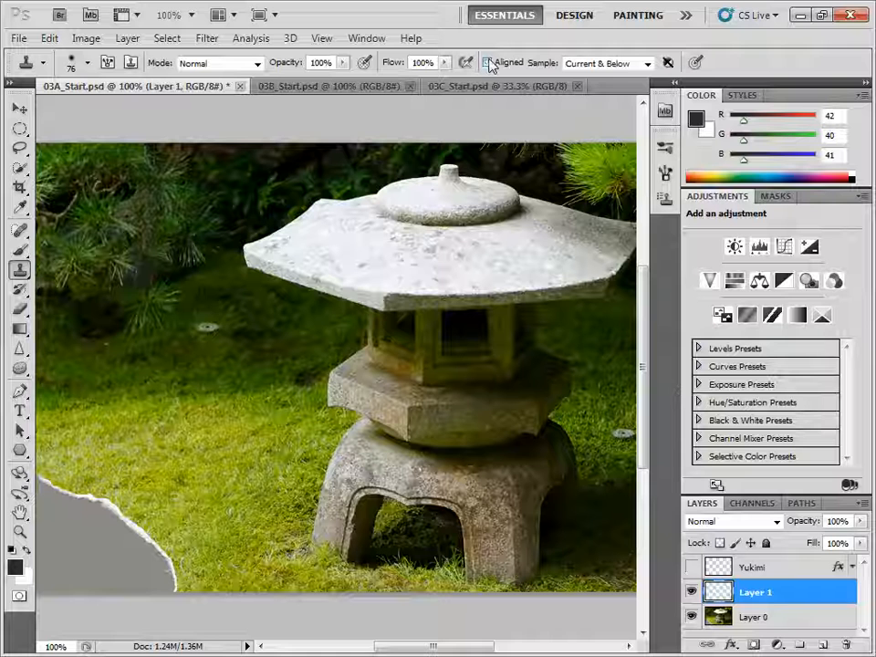
Try the Clone Stamp on grass with sampling limited to Current Layer, and set sampling back to Current & Below
left_click(609, 64)
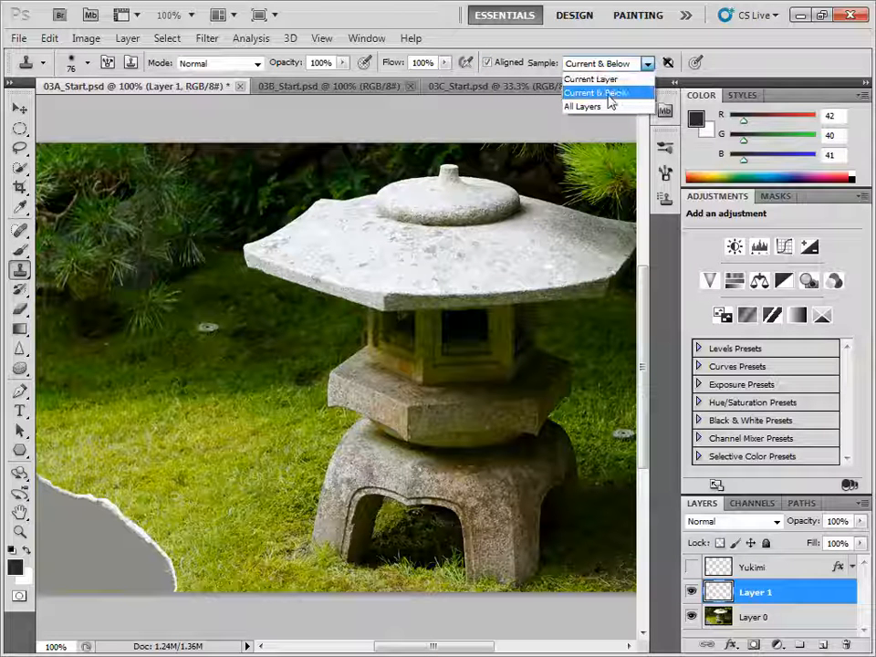
left_click(610, 80)
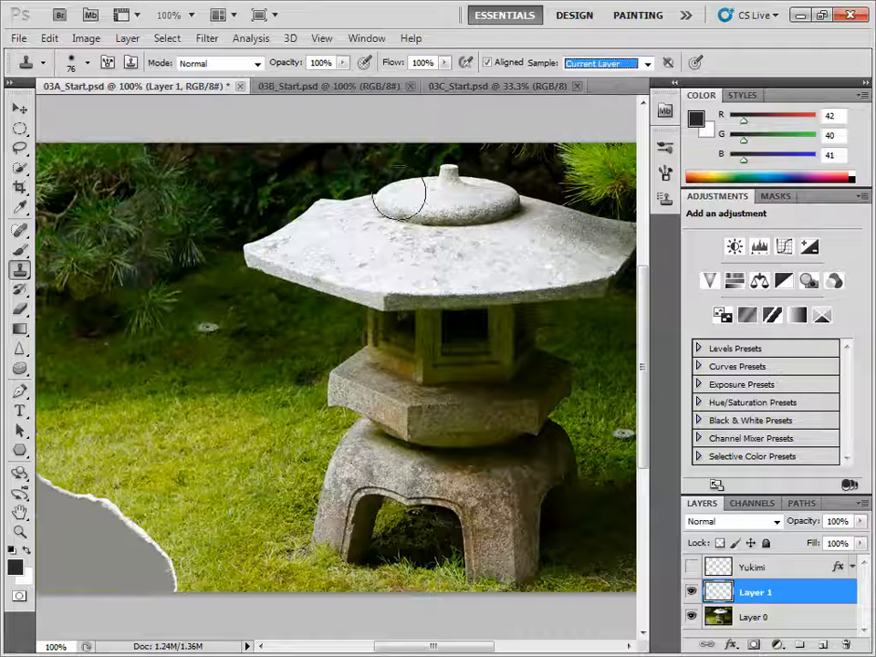
left_click(196, 421, "alt")
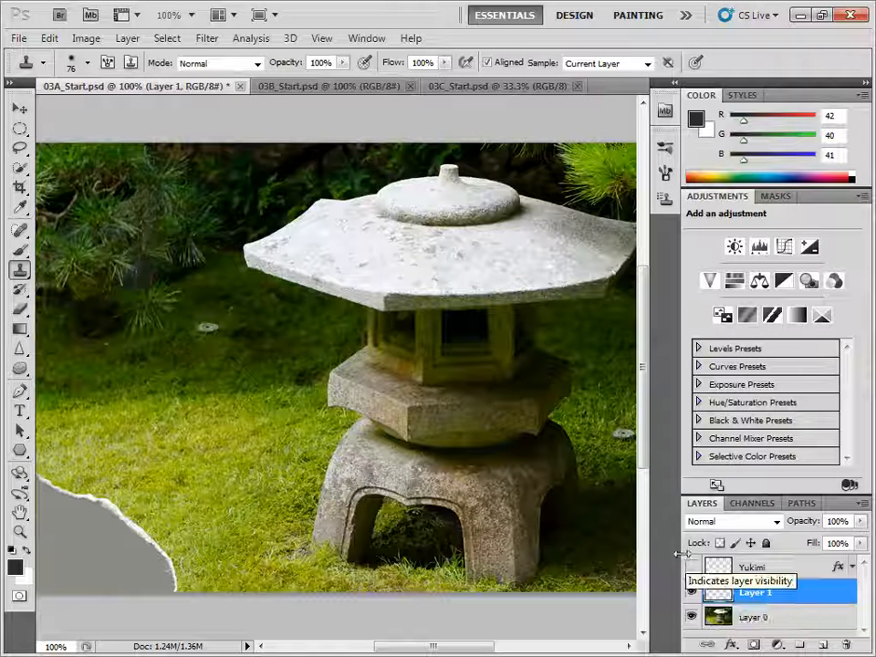
left_click(609, 66)
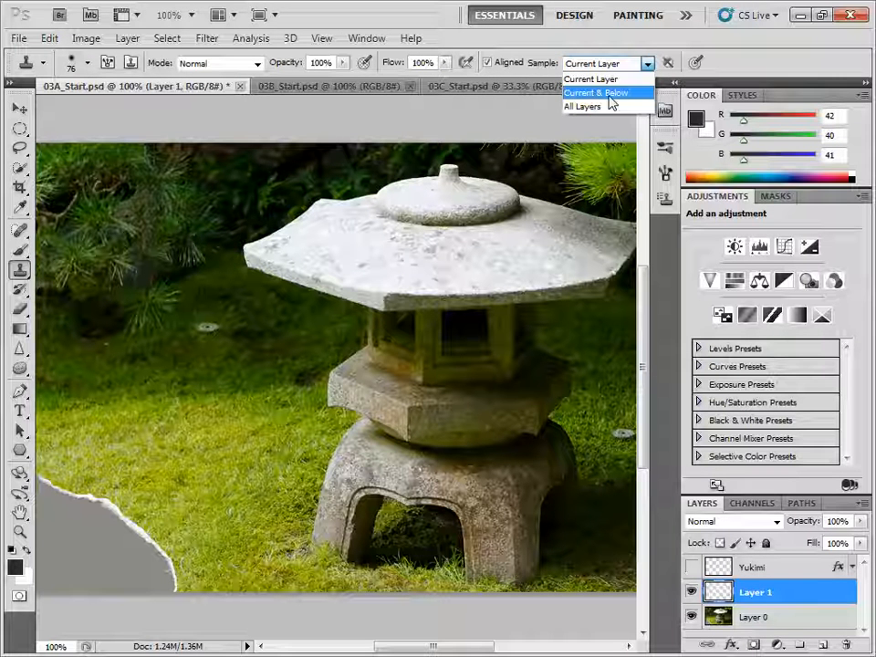
left_click(610, 96)
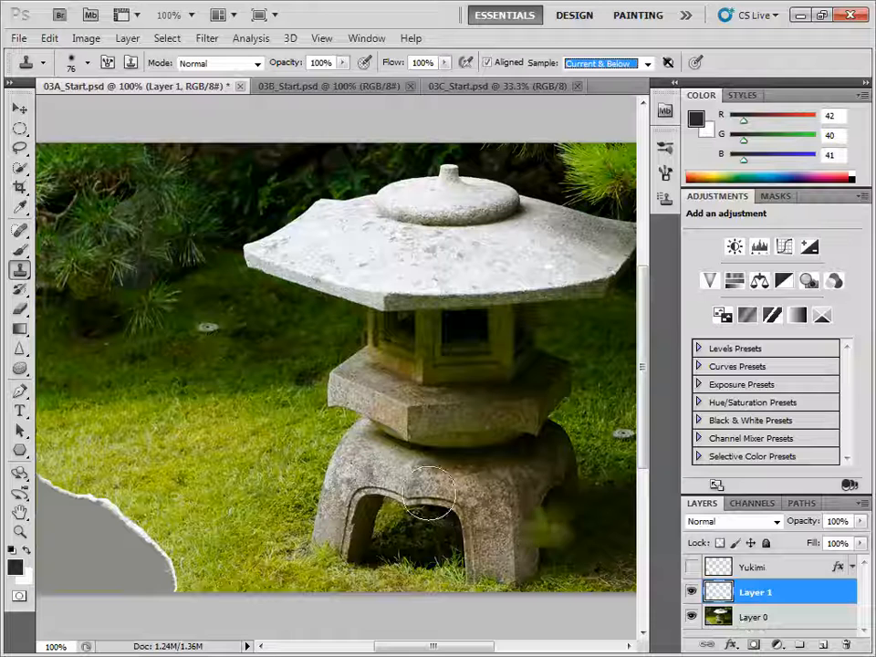
Clone nearby grass over the photo's torn grey corner on Layer 1, and toggle that layer to compare before and after
left_click(172, 396, "alt")
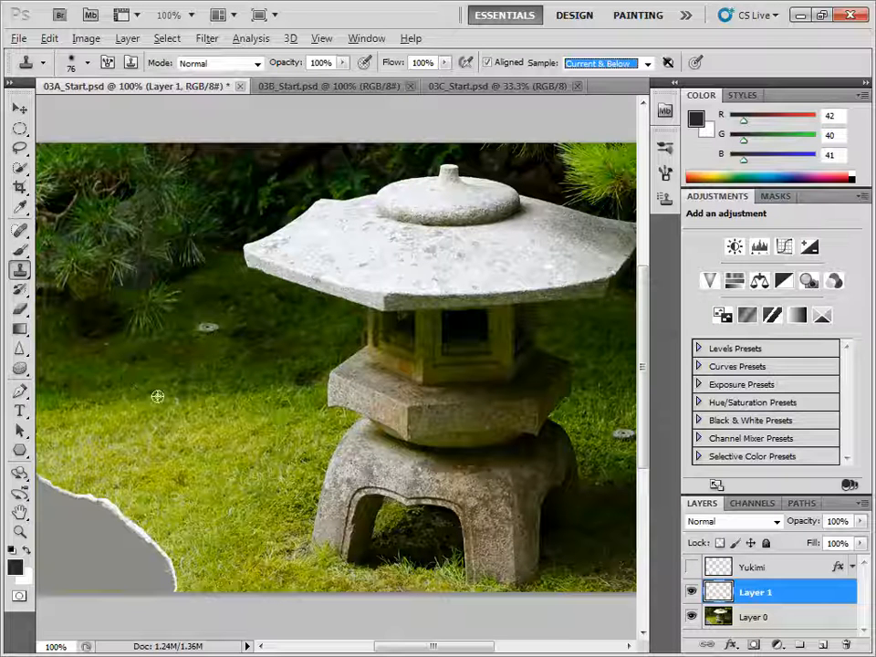
left_click(129, 434, "alt")
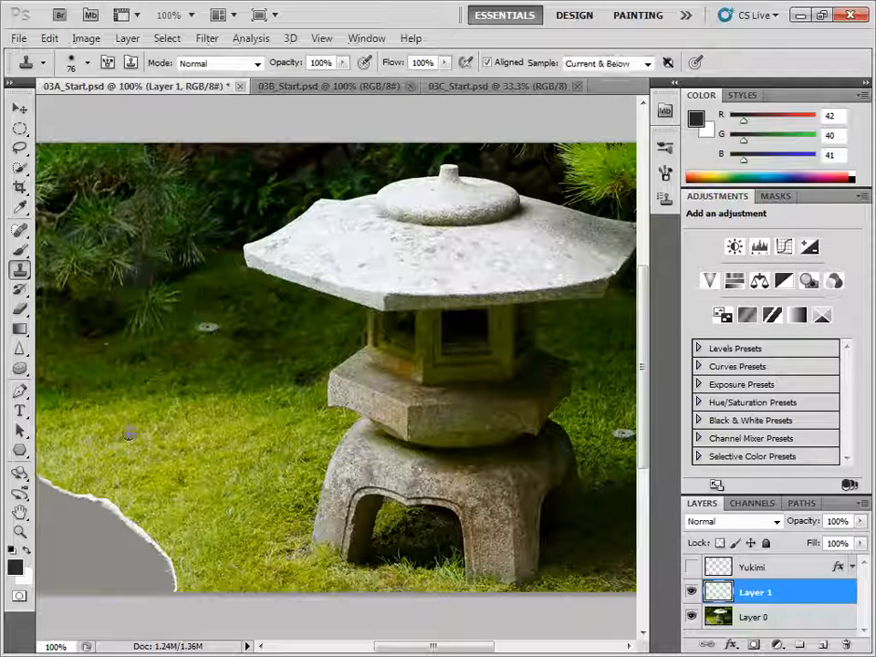
mouse_move(58, 479)
left_mouse_down()
mouse_move(49, 475)
mouse_move(111, 508)
mouse_move(156, 553)
mouse_move(138, 576)
mouse_move(87, 534)
mouse_move(50, 534)
mouse_move(58, 567)
mouse_move(98, 587)
mouse_move(74, 581)
mouse_move(177, 559)
left_mouse_up()
left_click(155, 516, "alt")
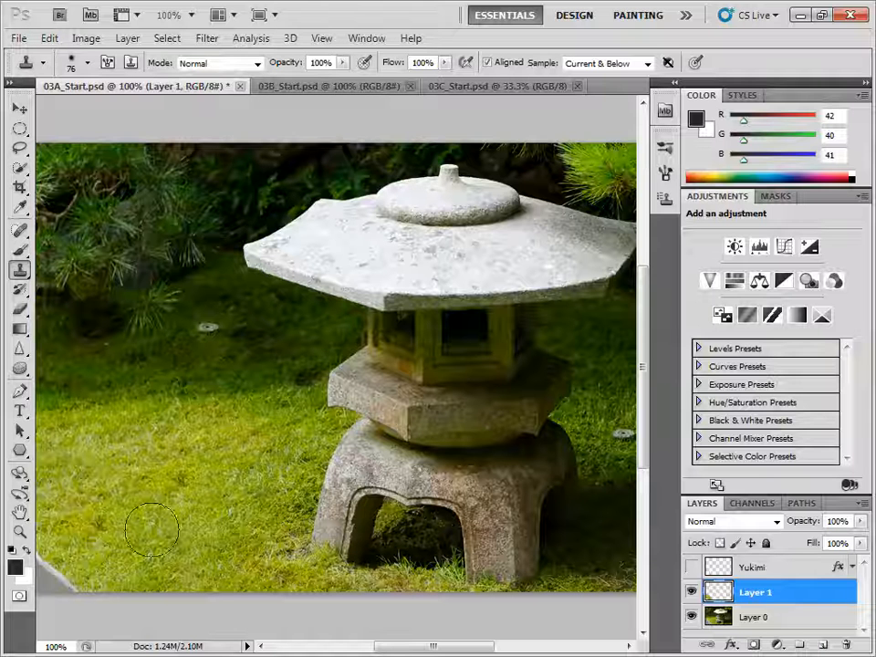
mouse_move(82, 591)
left_mouse_down()
mouse_move(63, 569)
mouse_move(36, 578)
left_mouse_up()
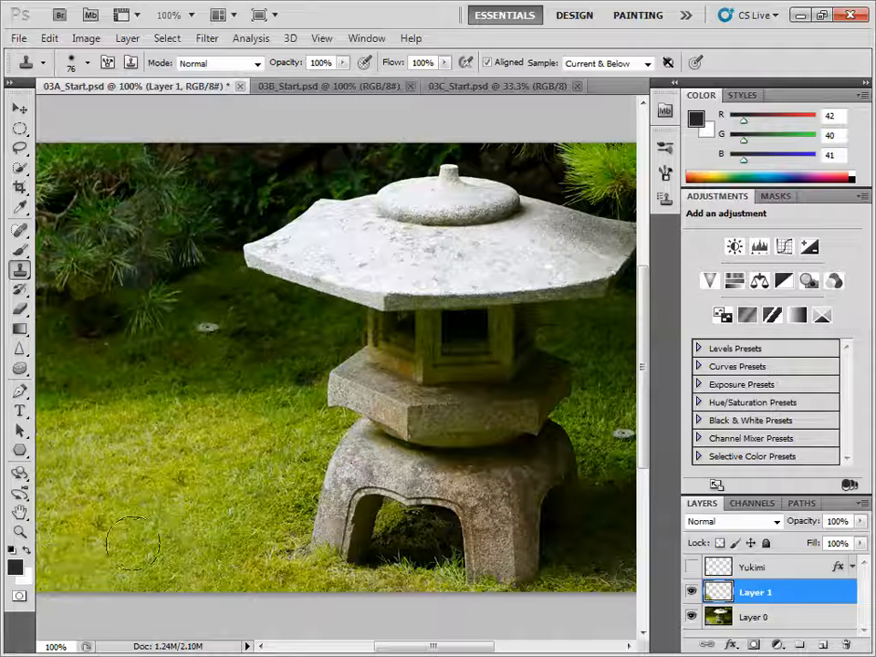
left_click(691, 593)
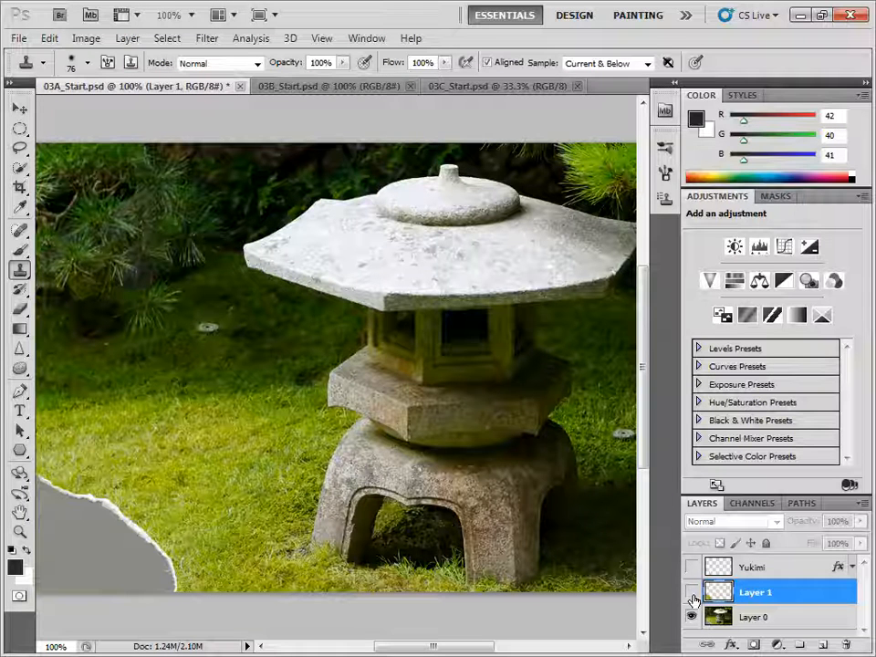
left_click(691, 594)
left_click(692, 594)
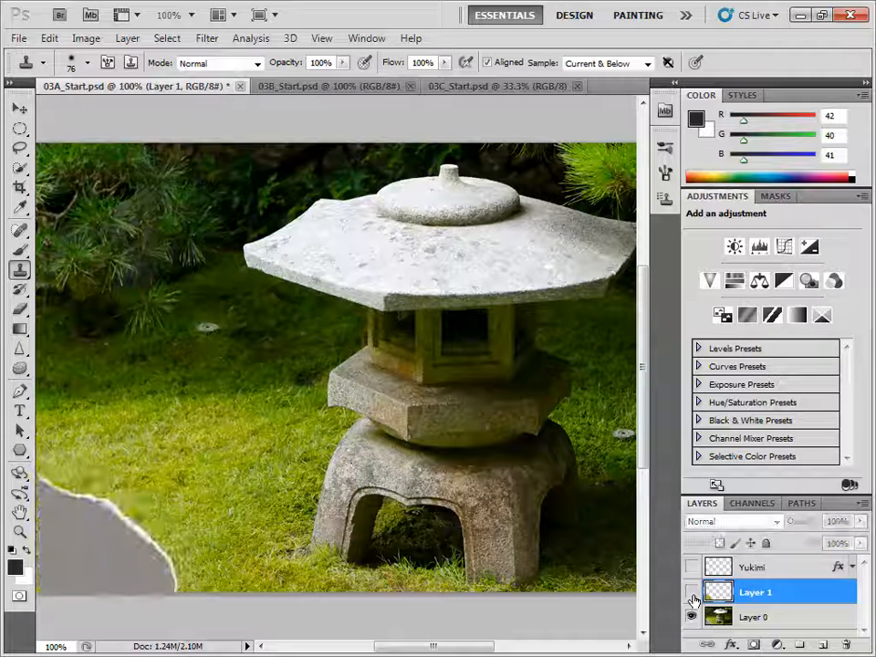
left_click(692, 594)
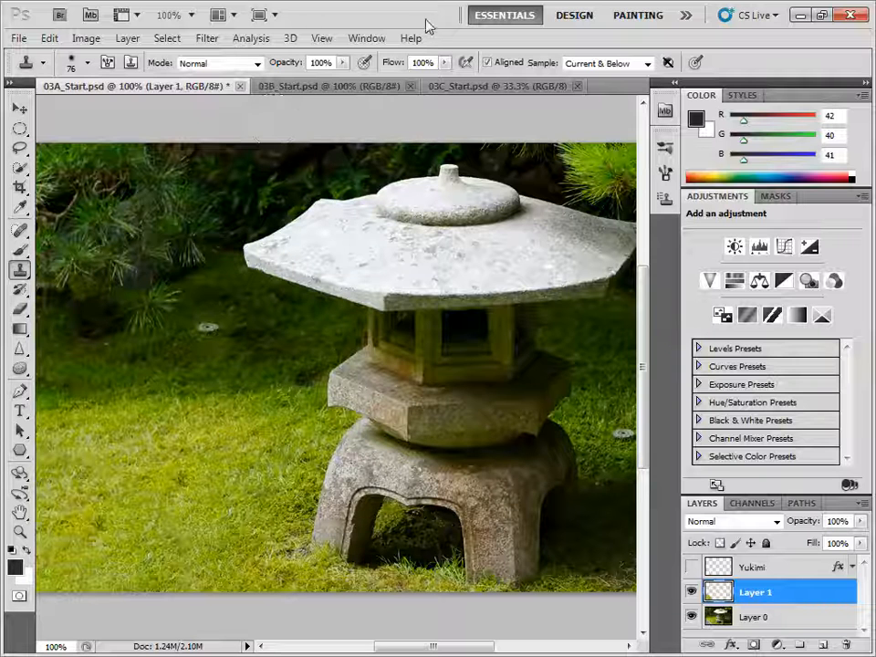
Switch to the lesson slideshow to read the Spot Healing Brush instructions, and return to Photoshop
key("alt+Tab")
left_click(533, 278)
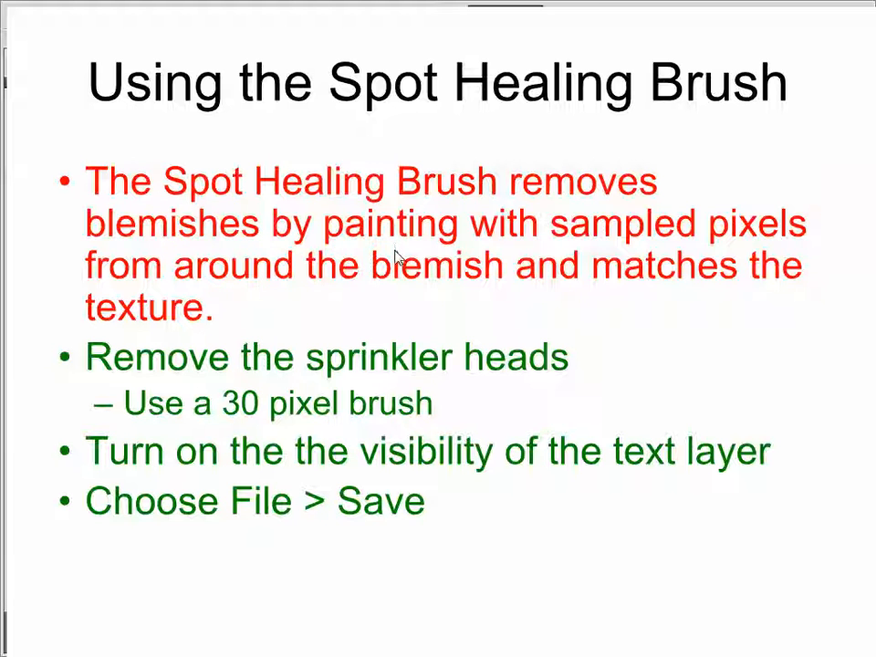
key("alt+Tab")
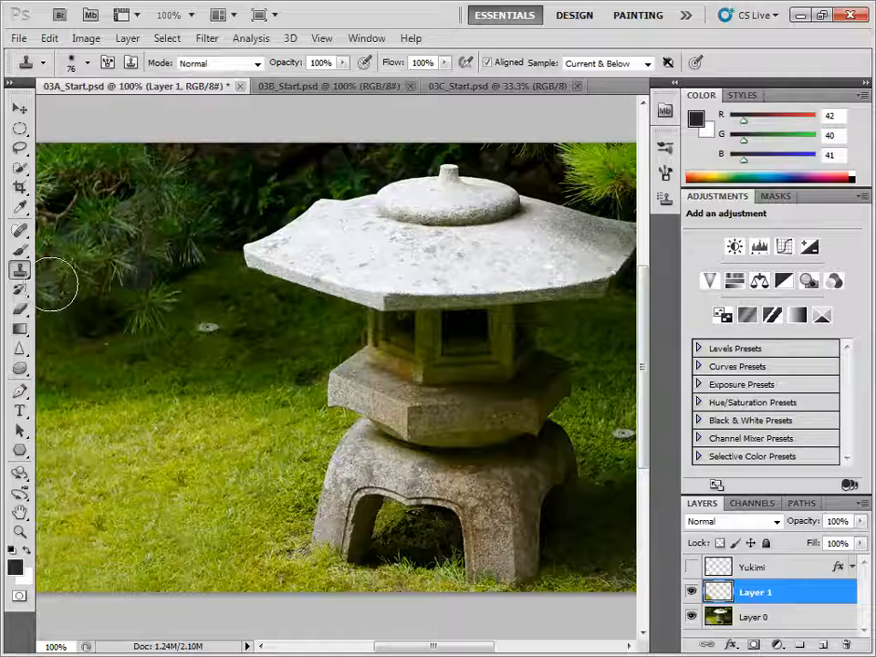
Activate the Spot Healing Brush with Sample All Layers enabled
left_click(20, 229)
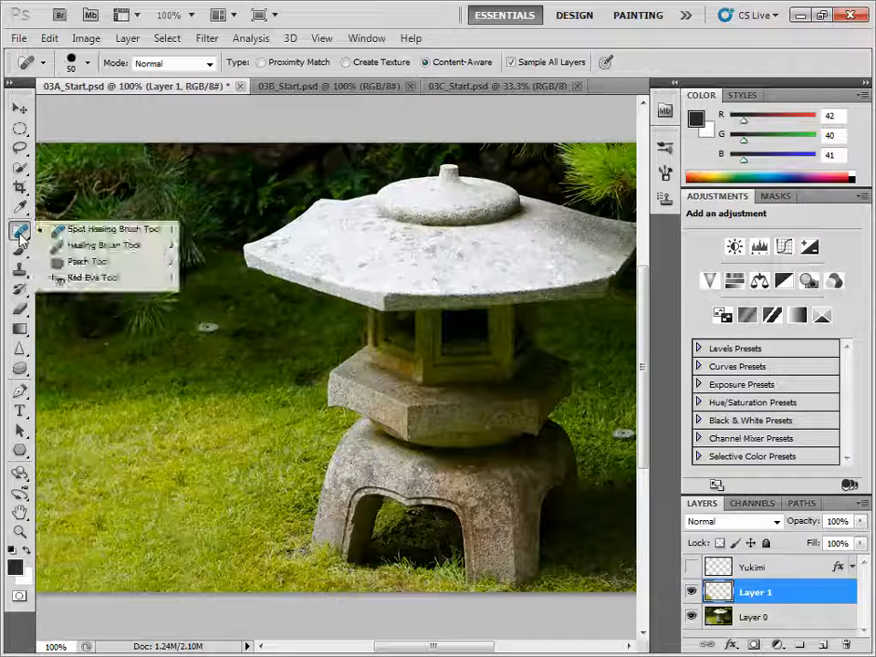
left_click(113, 233)
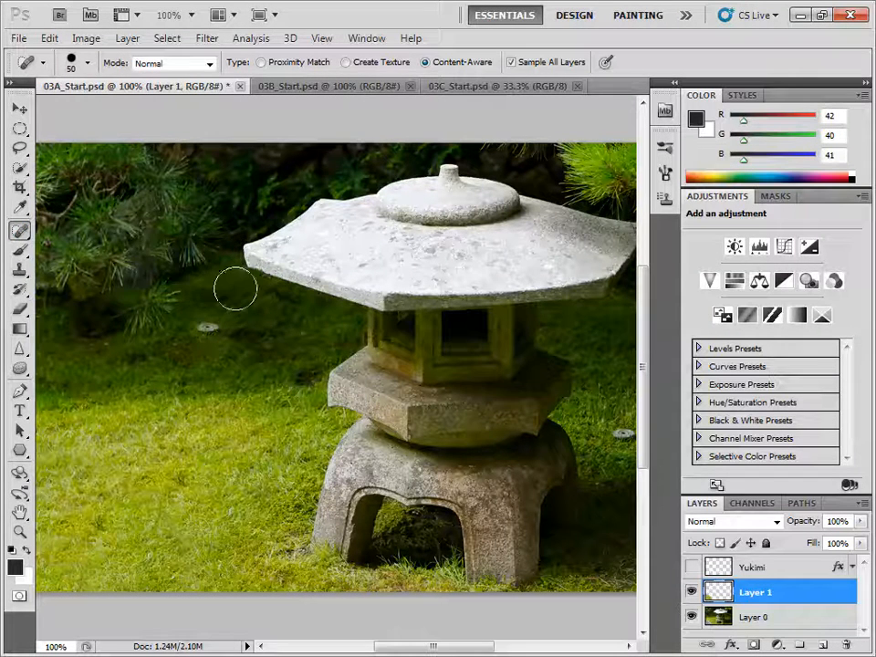
left_click(511, 62)
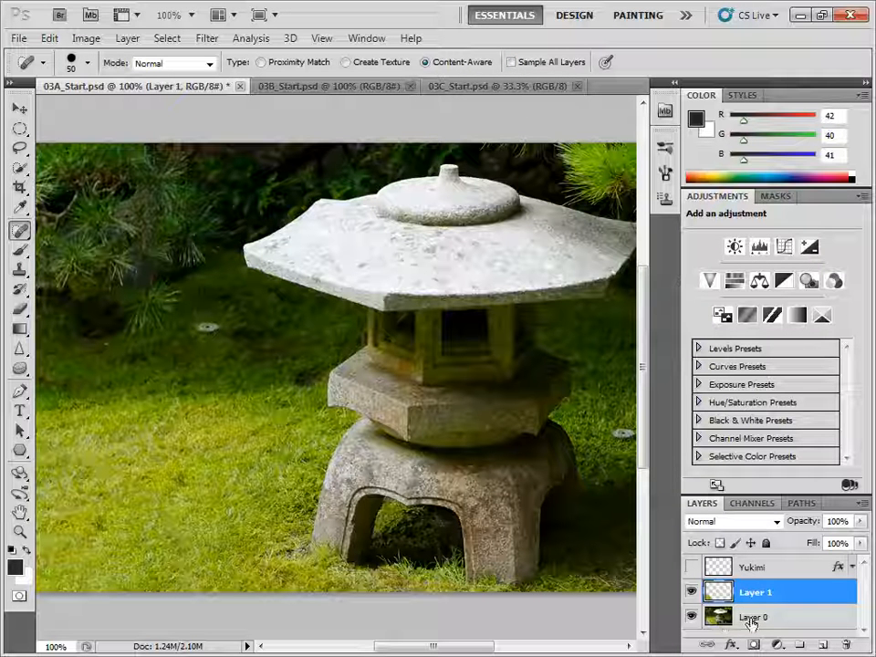
left_click(511, 63)
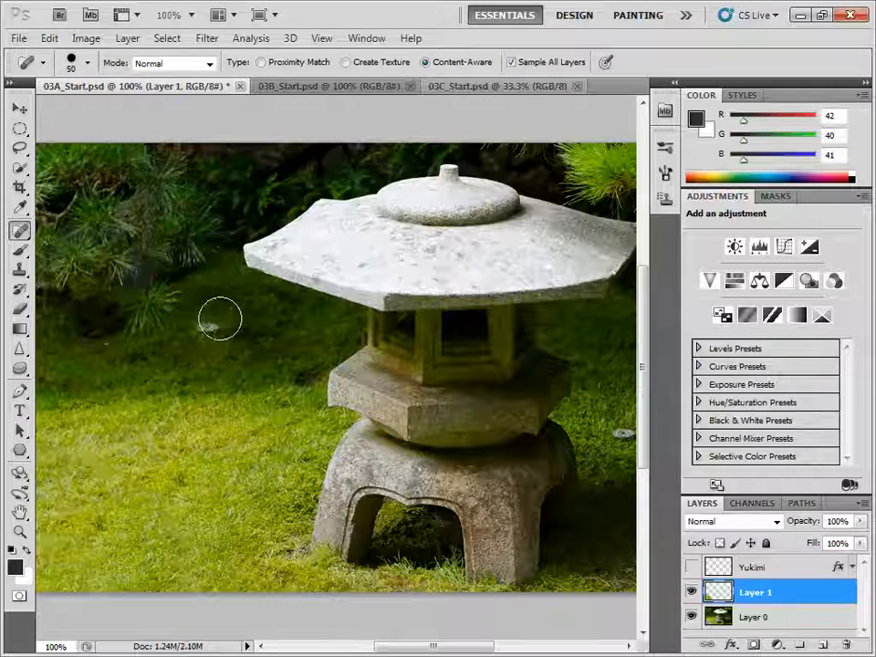
Heal away the two sprinkler heads in the grass on either side of the stone lantern on Layer 1
left_click(208, 326)
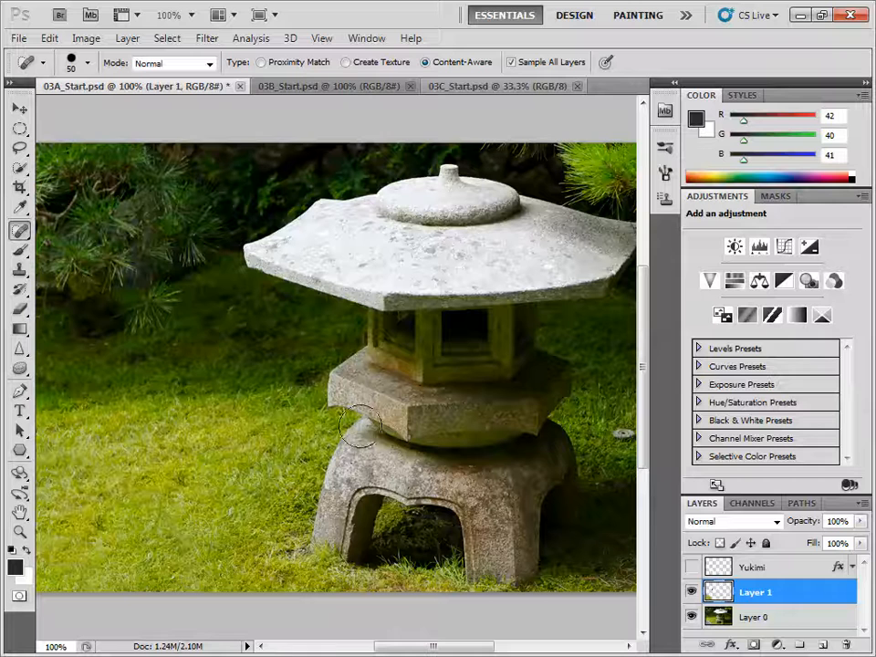
left_click(622, 435)
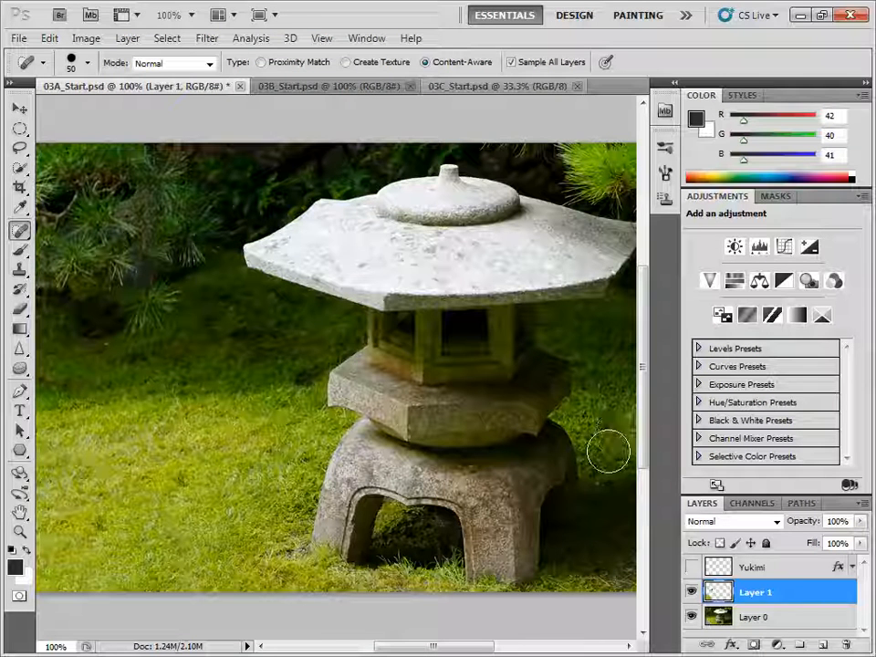
left_click(559, 484)
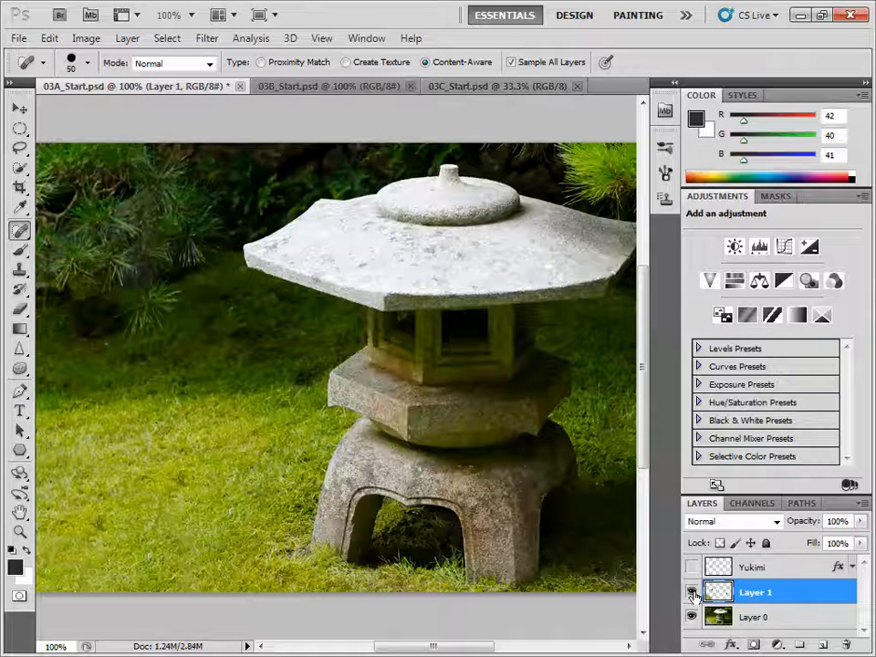
Toggle Layer 1 off and on to compare the retouching, and make the Yukimi text layer visible
left_click(691, 593)
left_click(692, 593)
left_click(692, 593)
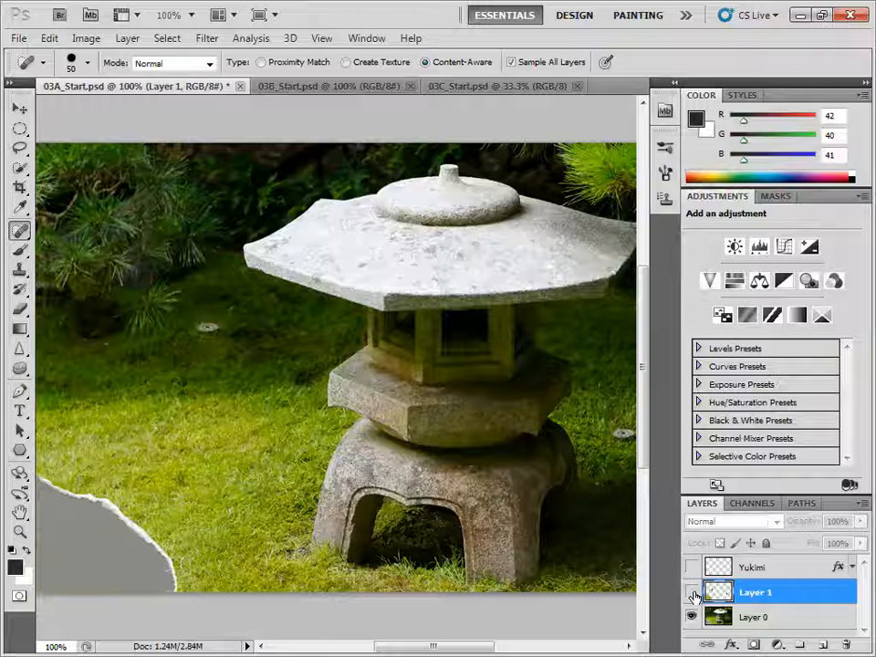
left_click(692, 593)
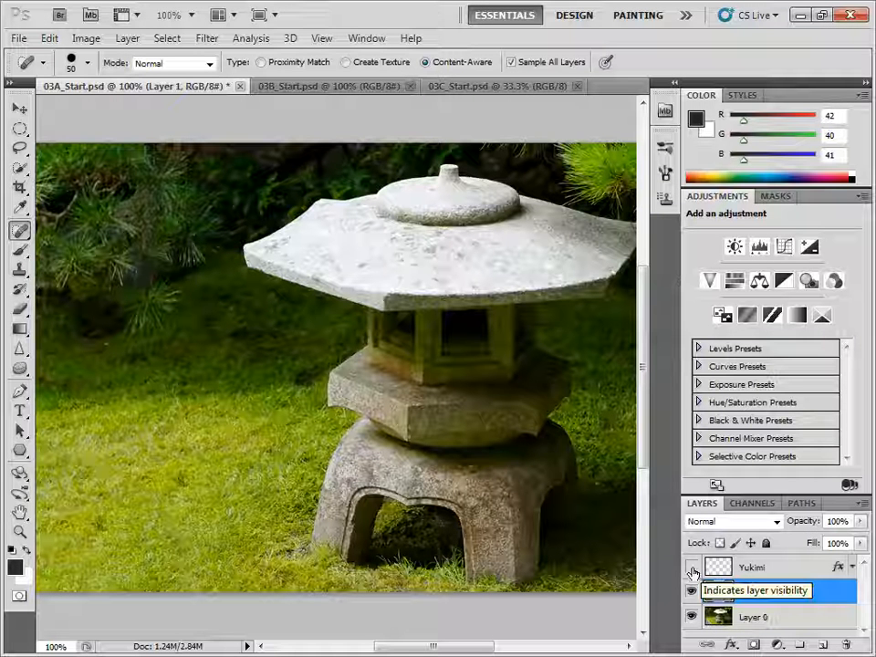
left_click(692, 568)
left_click(692, 568)
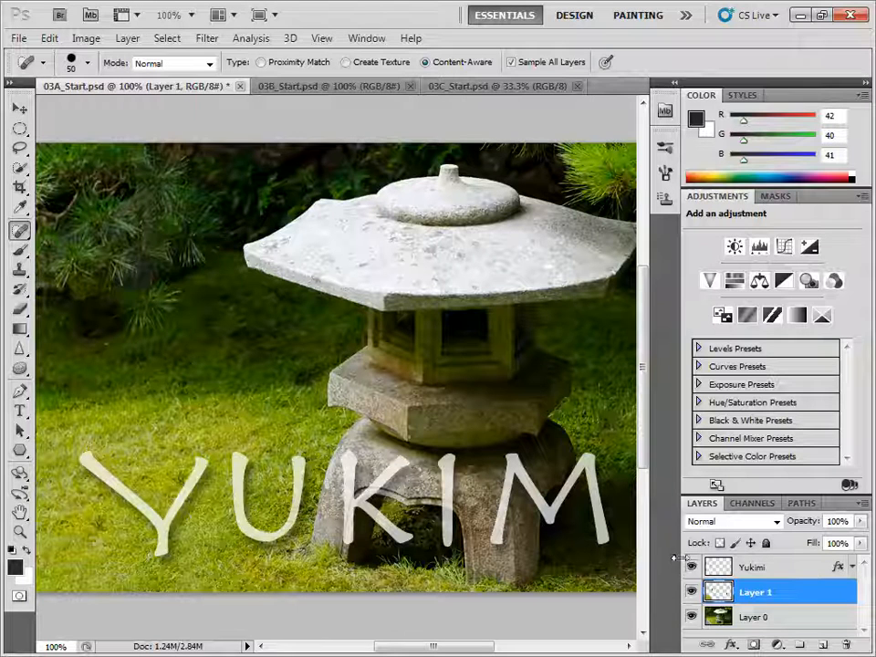
Save the layered image as 03A_Start.psd in CreativeComputer > raster Design Photoshop > Photoshop Book Lessons on the T: drive, replacing the existing file
left_click(18, 38)
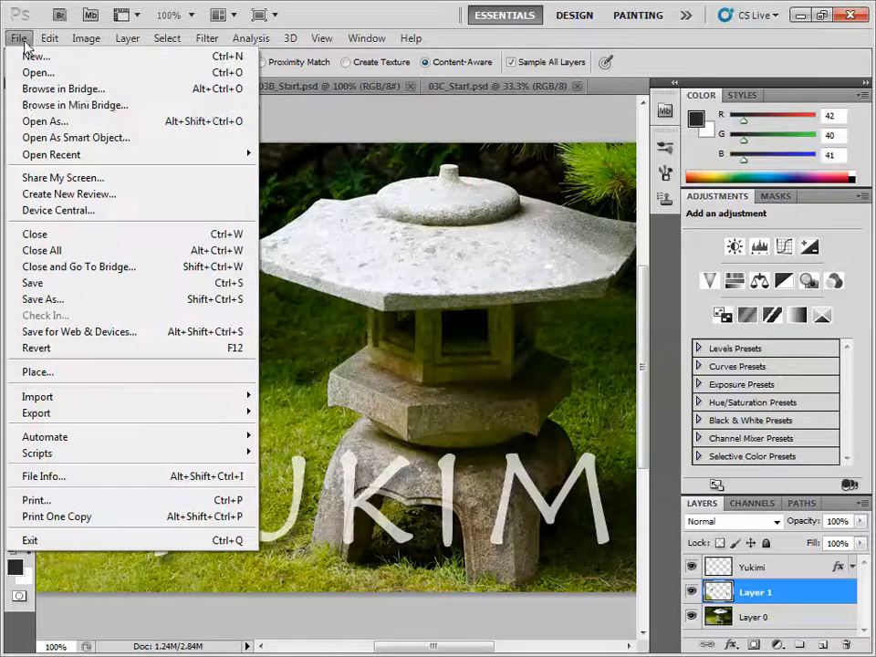
left_click(75, 301)
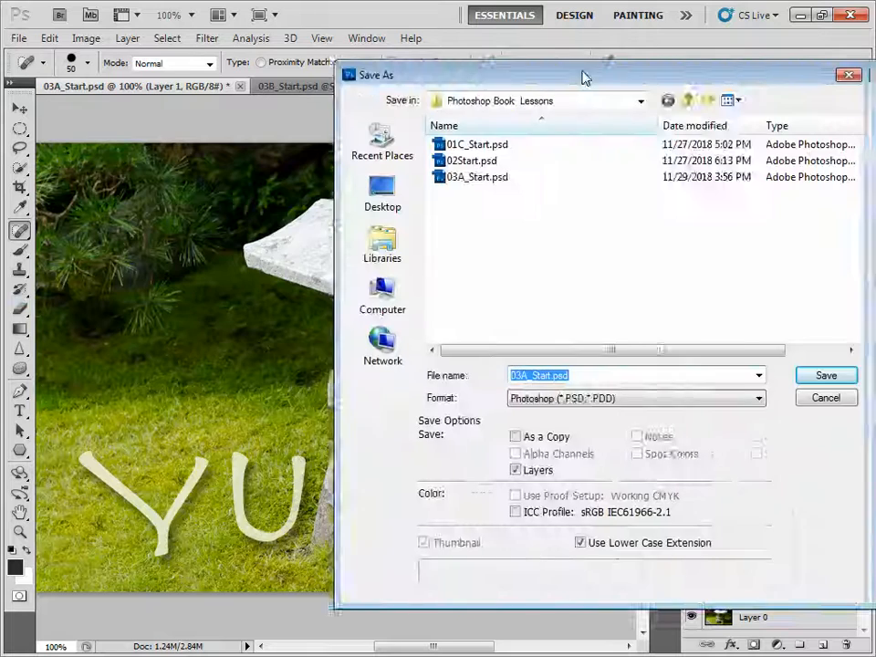
left_click_drag(581, 78, 336, 63)
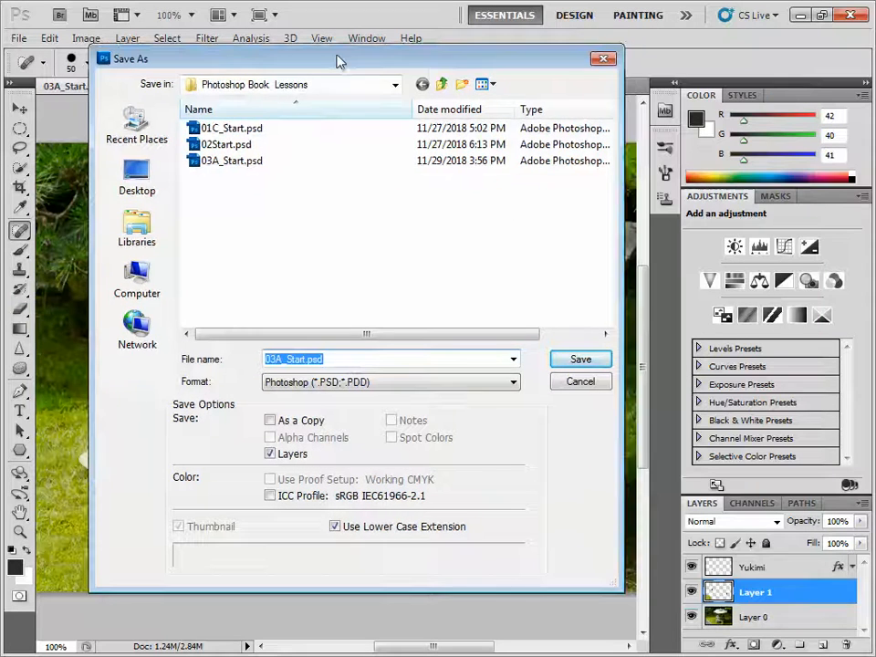
left_click(136, 288)
double_click(445, 278)
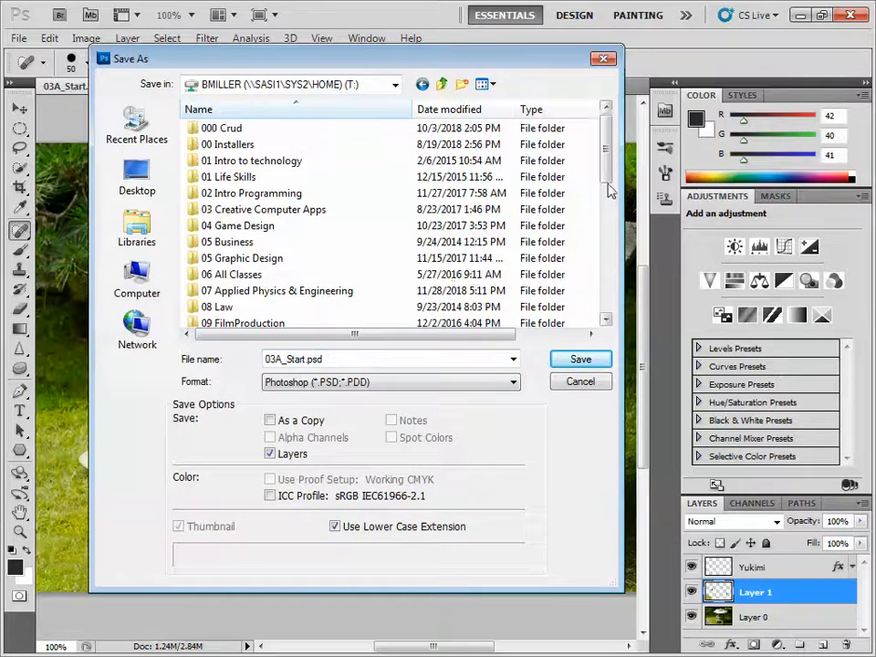
left_click_drag(609, 186, 612, 244)
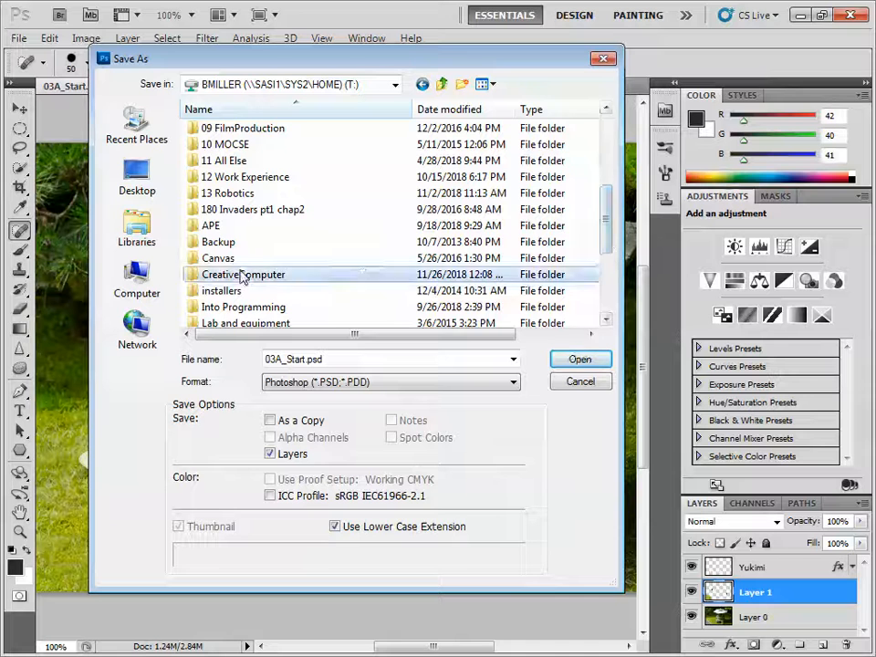
double_click(208, 273)
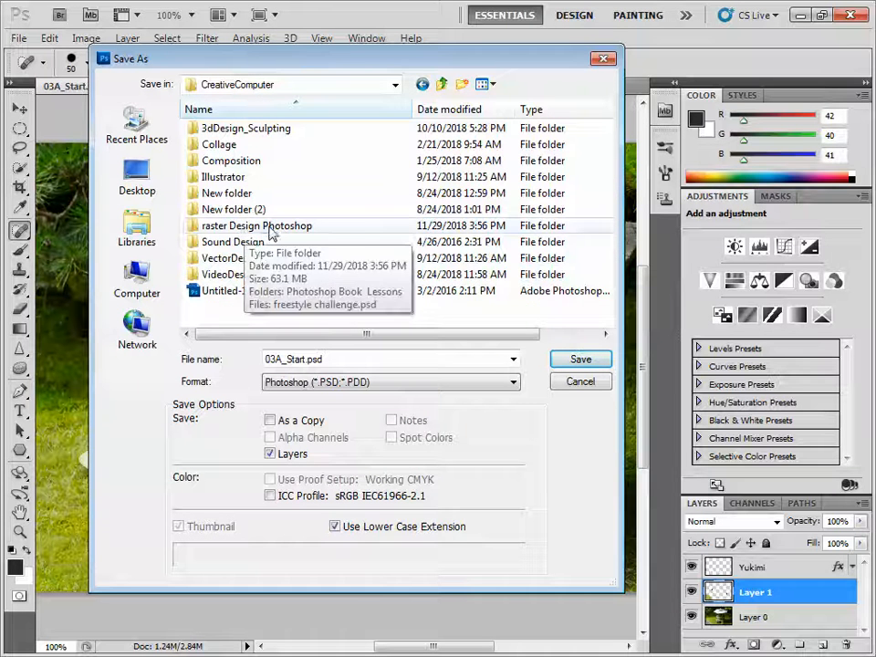
double_click(271, 226)
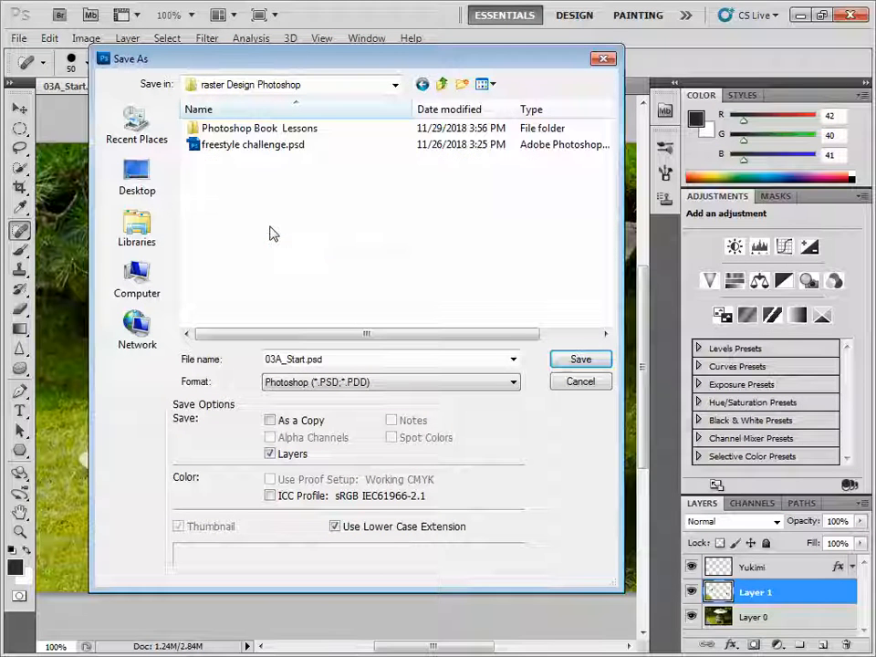
double_click(235, 132)
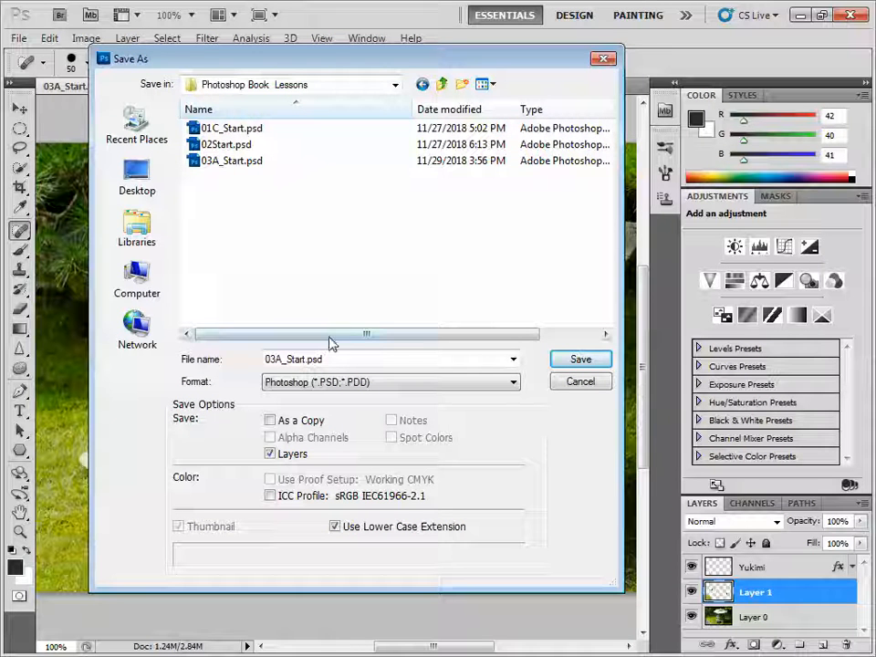
left_click(580, 359)
left_click(410, 266)
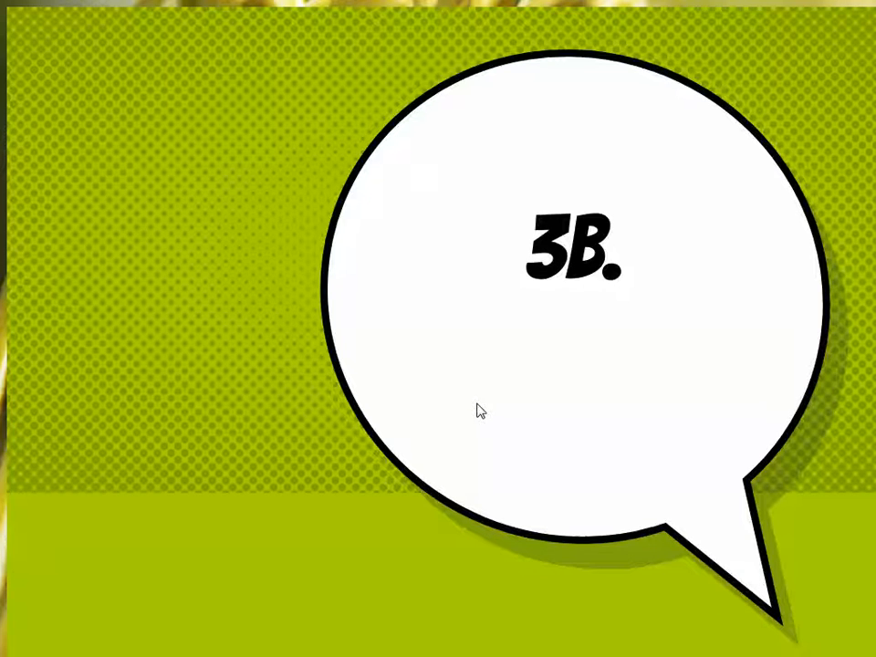
Review the section 3B lesson slides on removing flaws with the Healing Brush and Patch Tool, and leave the slideshow
left_click(481, 412)
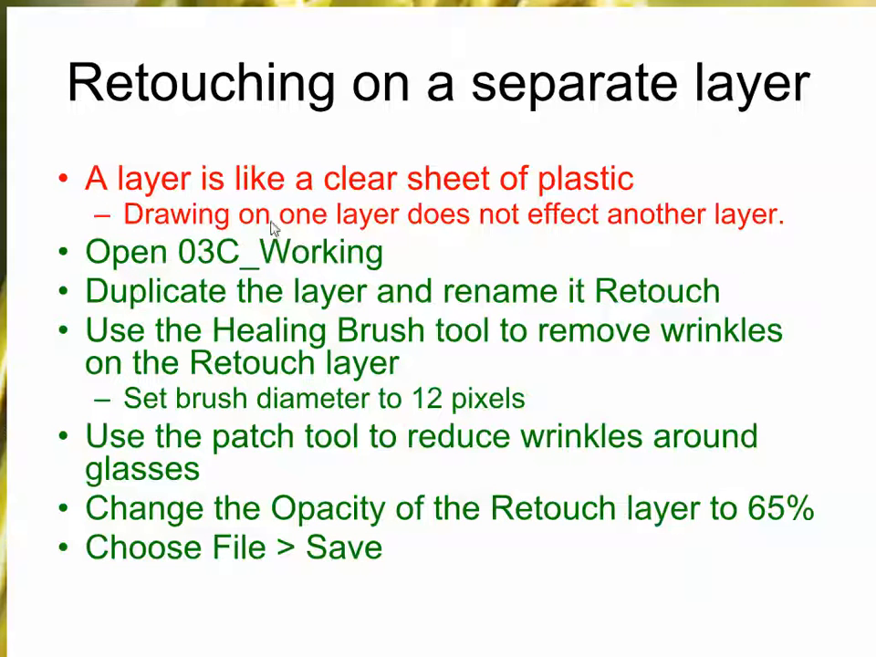
left_click(381, 310)
key("Left")
key("Left")
key("Left")
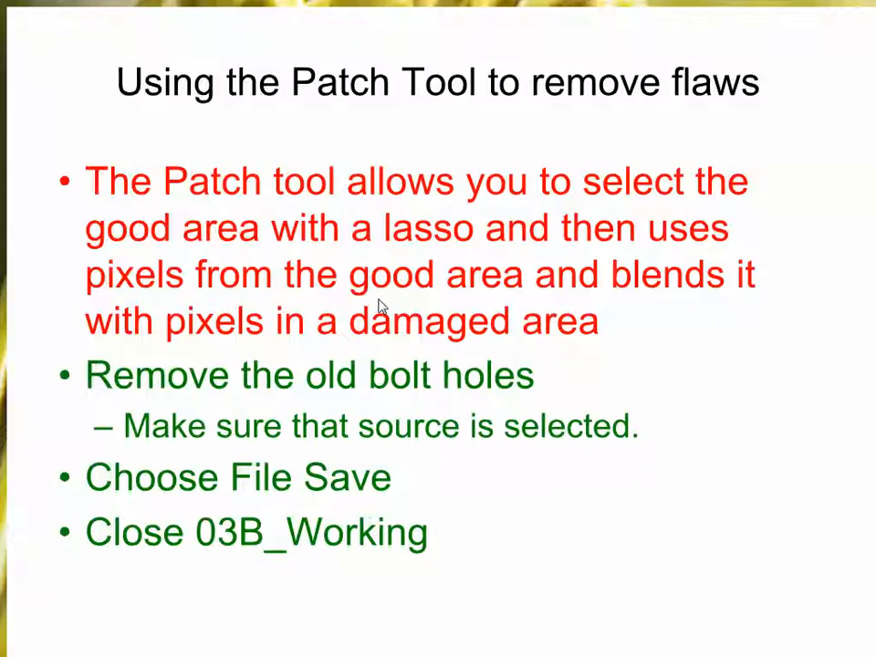
key("Left")
key("Left")
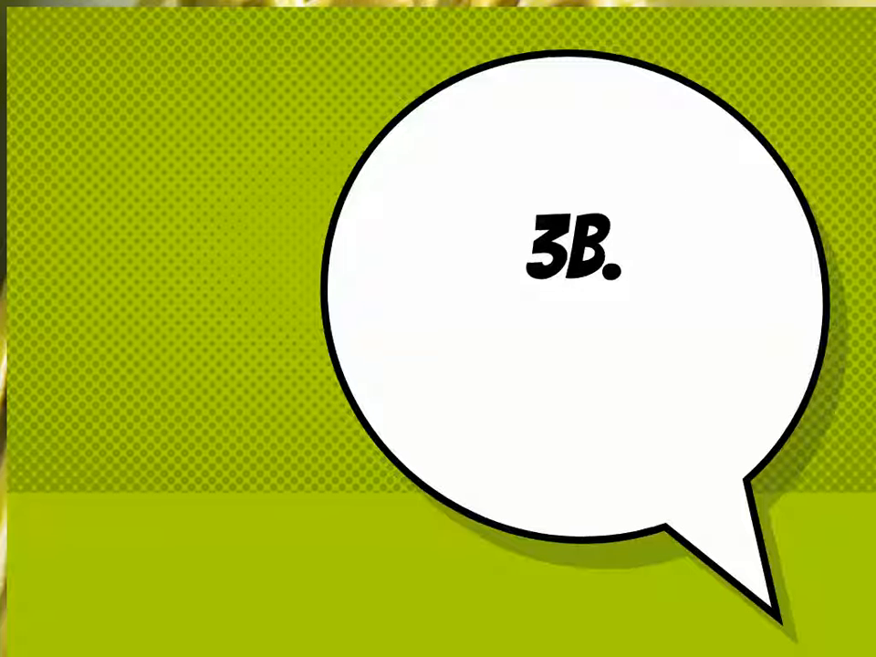
key("Right")
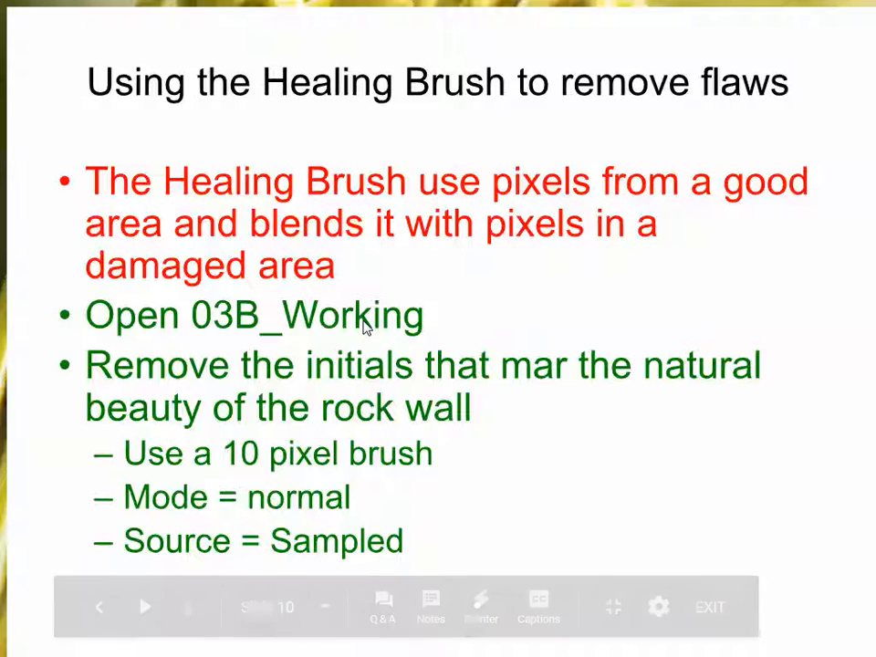
key("Right")
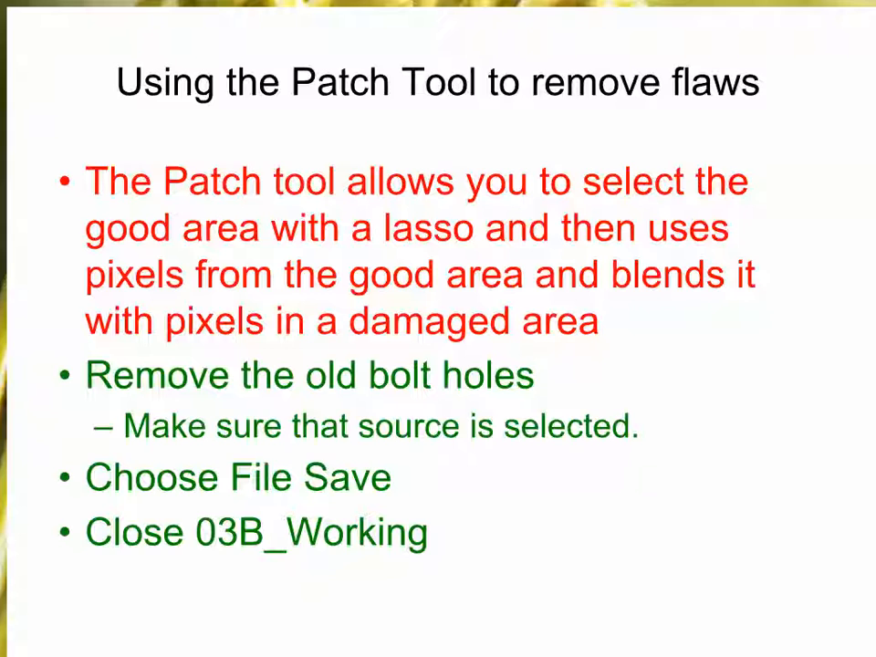
key("Escape")
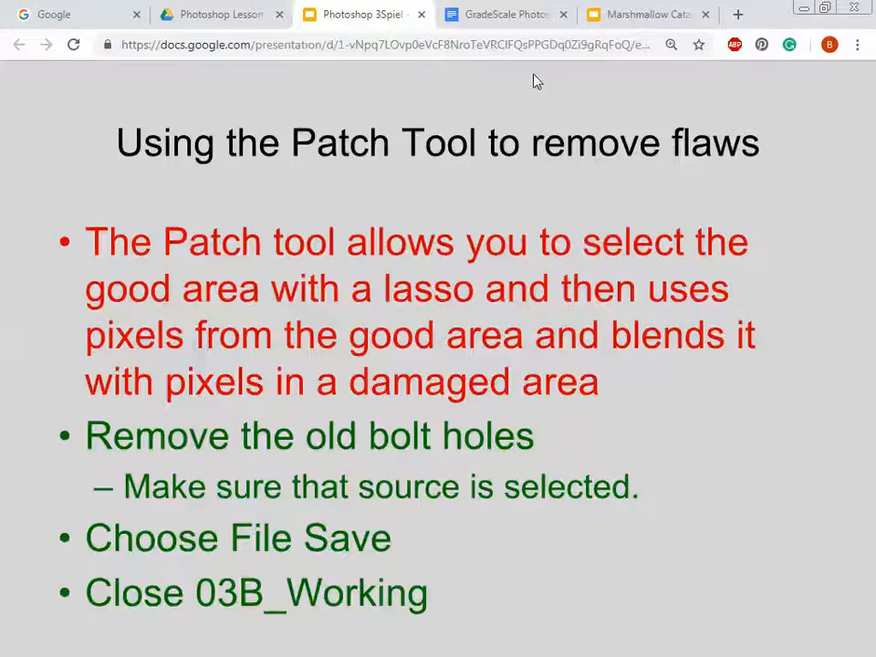
Read through the GradeScale Photoshop Lessson 3 scoring guide and switch to the rock climber image 03B_Start.psd in Photoshop
left_click(479, 14)
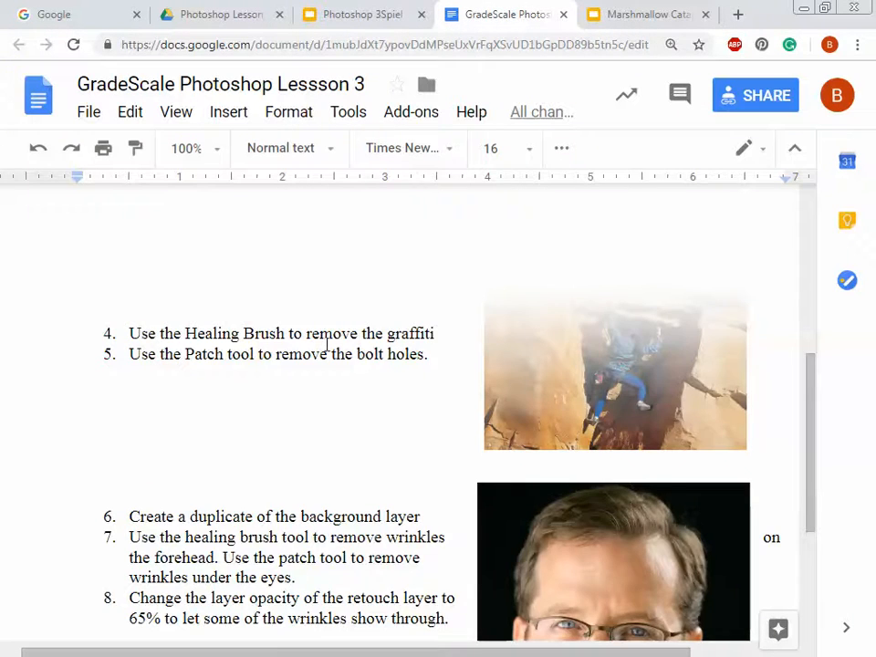
scroll(326, 344, "down", 1)
scroll(327, 344, "up", 5)
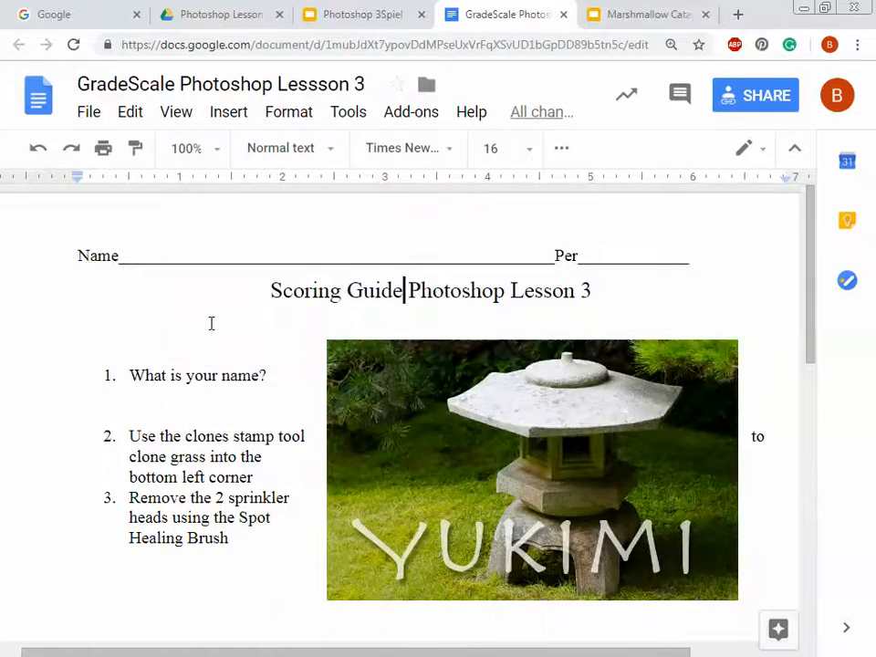
scroll(211, 323, "down", 4)
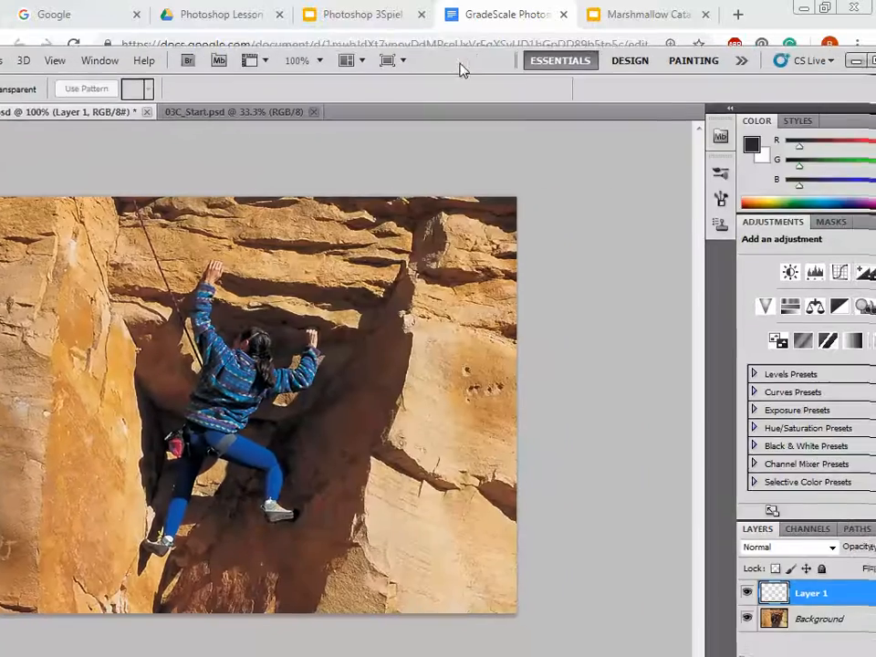
left_click(874, 60)
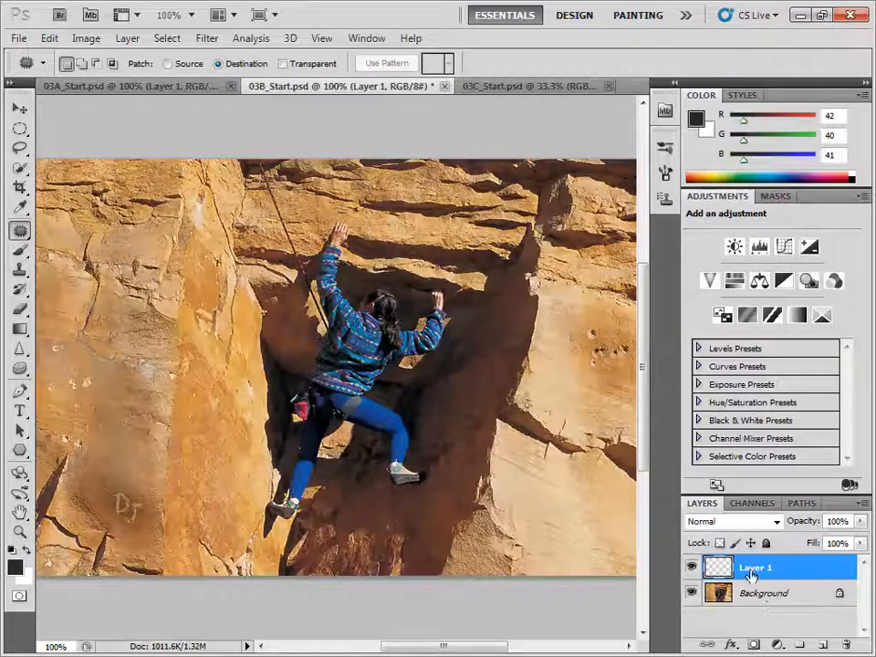
Delete Layer 1 from 03B_Start.psd and undo the deletion
left_click_drag(750, 573, 846, 644)
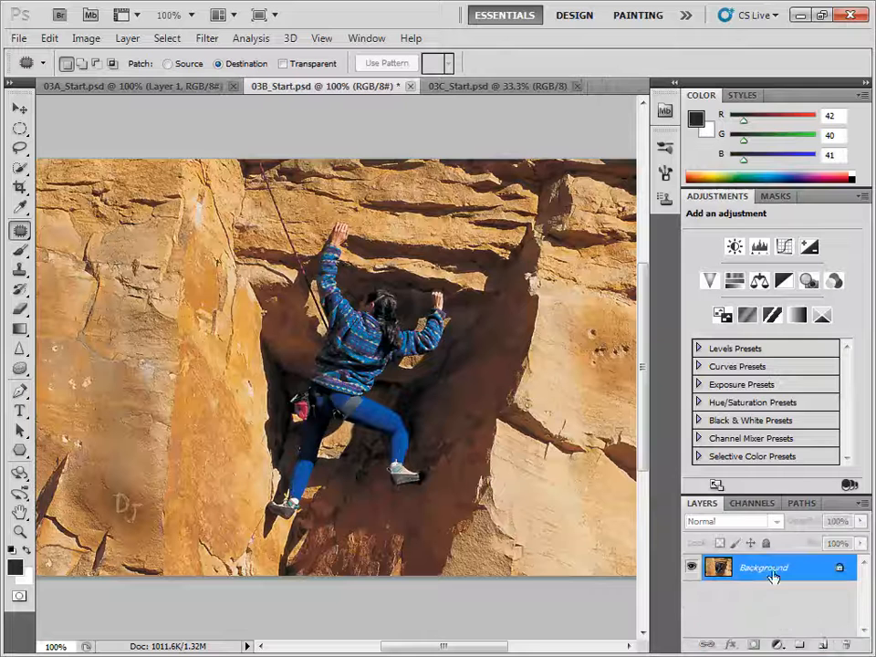
key("ctrl+z")
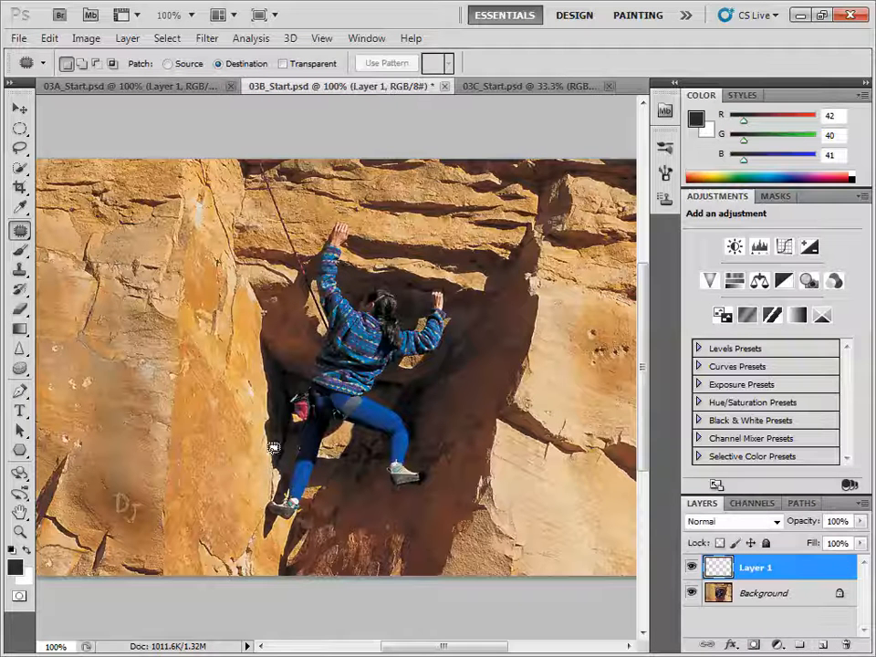
Activate the Healing Brush with sampling set to Current & Below
left_click(25, 233)
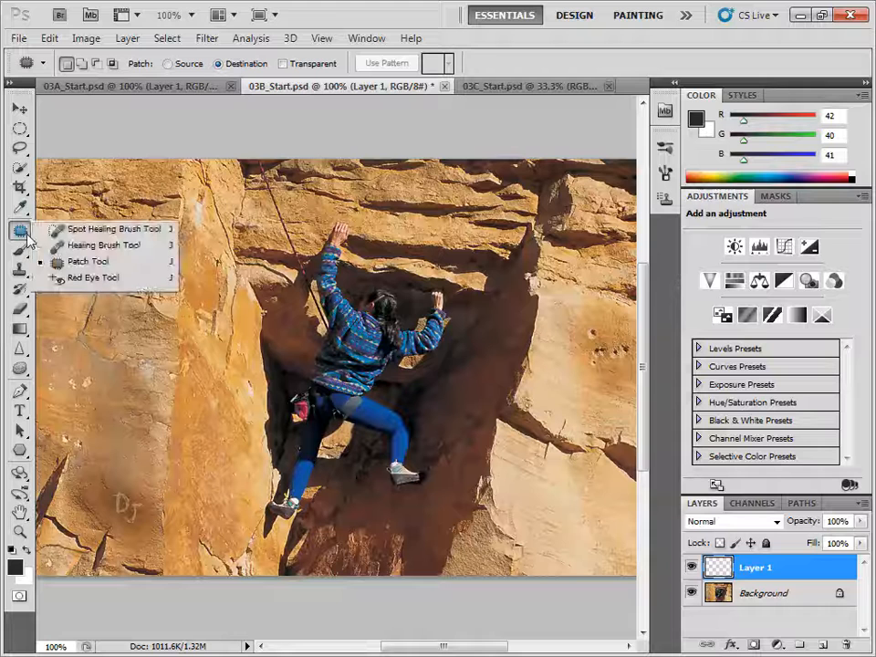
left_click(94, 245)
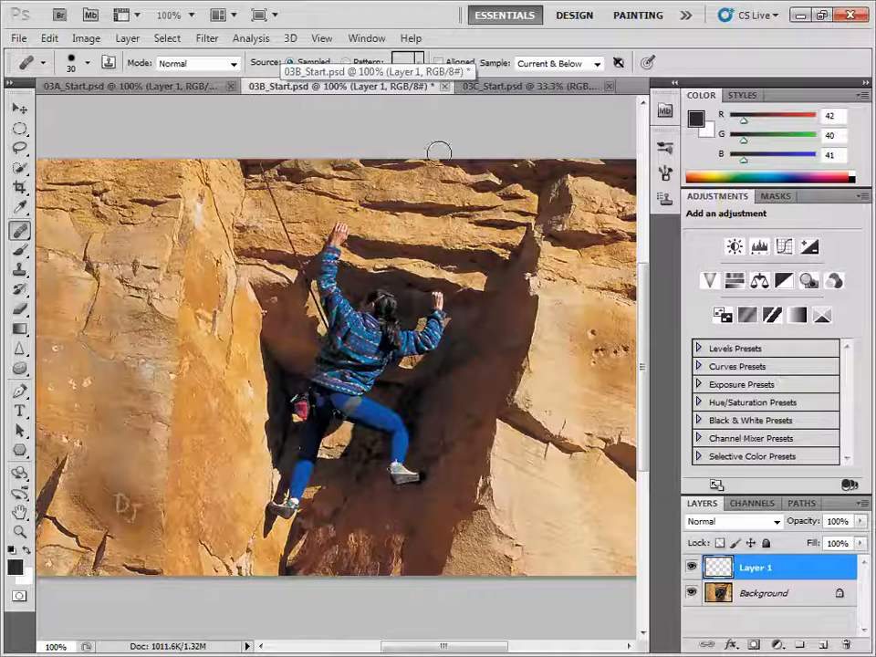
left_click(567, 65)
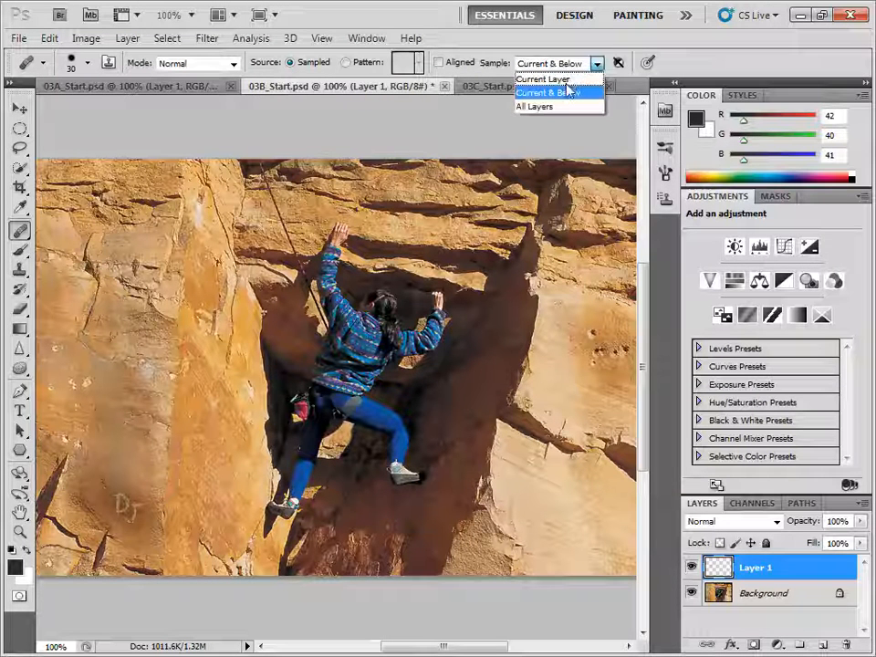
left_click(563, 106)
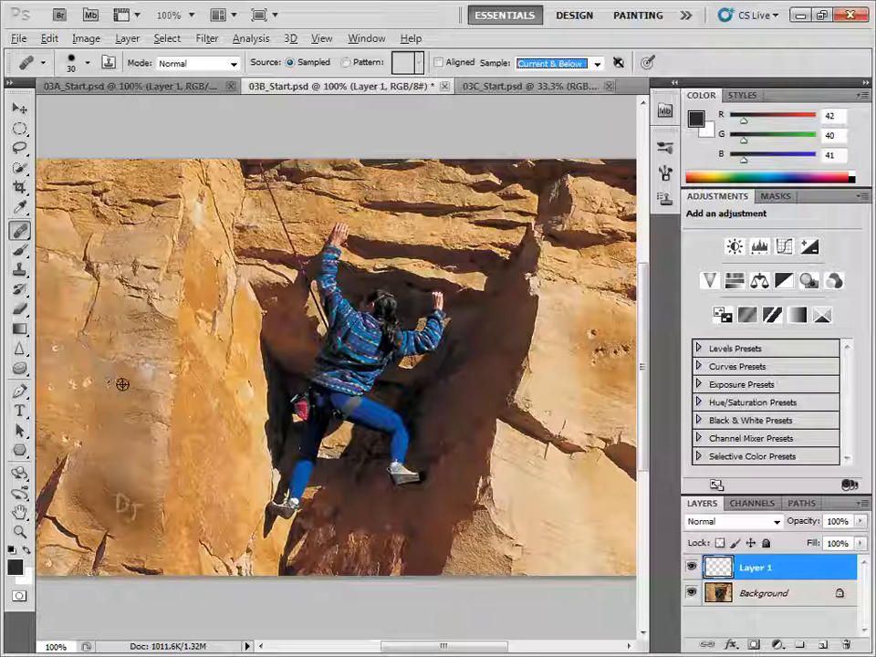
Sample clean rock and heal away the bolt holes in the wall left of the climber on Layer 1
left_click(107, 381, "alt")
left_click_drag(91, 383, 83, 385)
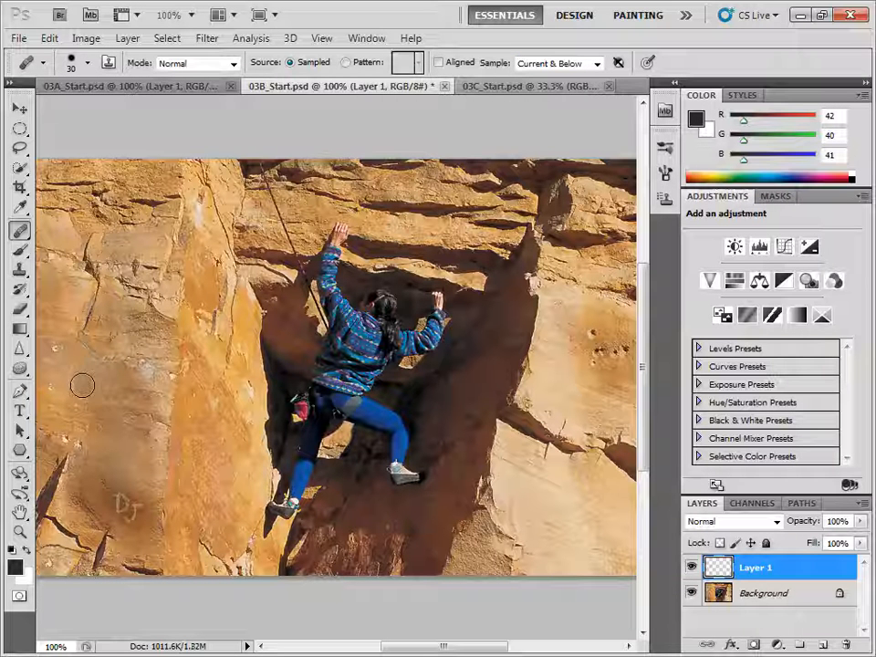
left_click(51, 357)
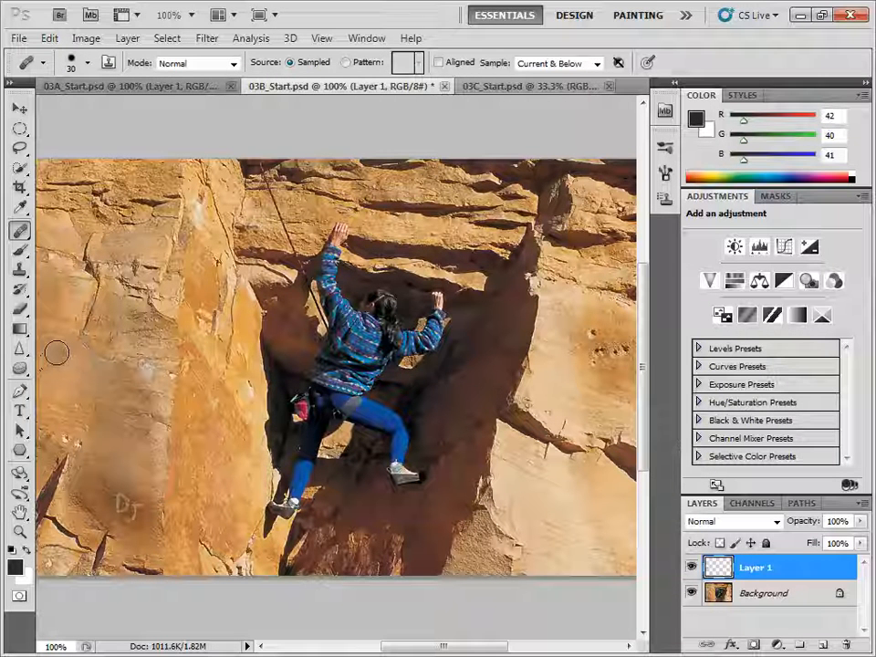
left_click(76, 429)
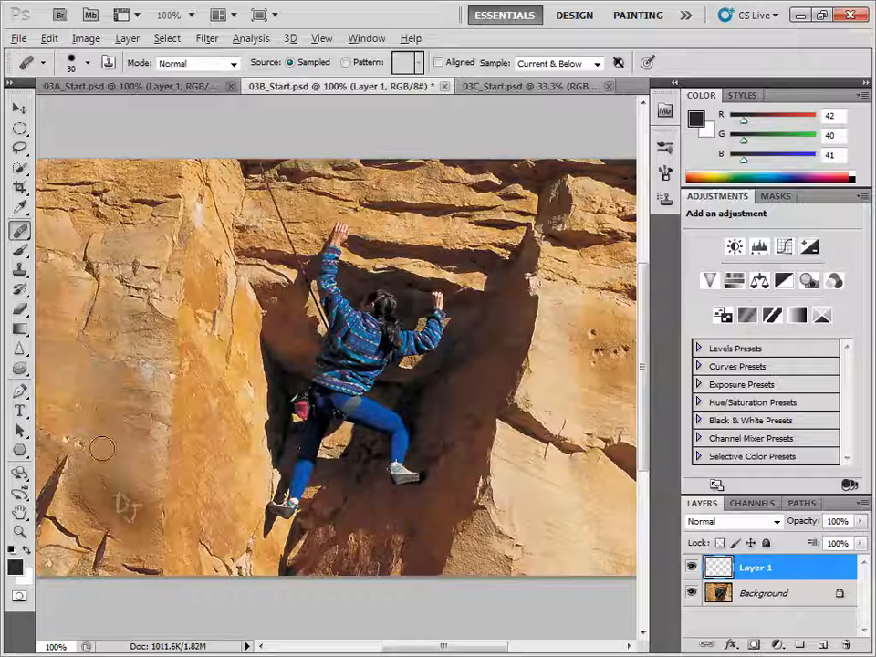
left_click_drag(102, 448, 51, 438)
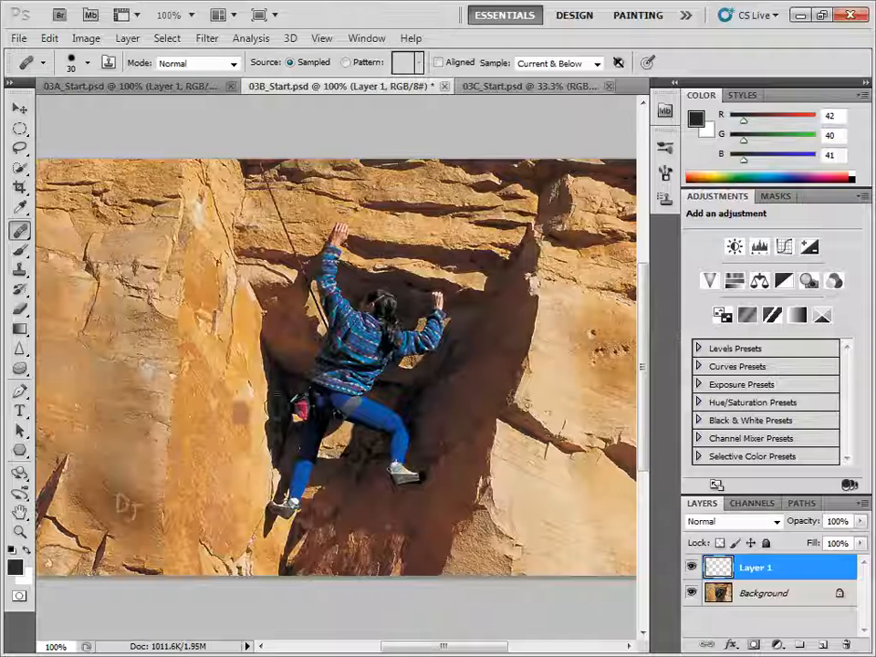
Heal away the bolt holes in the rock right of the climber, and toggle Layer 1 off and on to compare
left_click(587, 368, "alt")
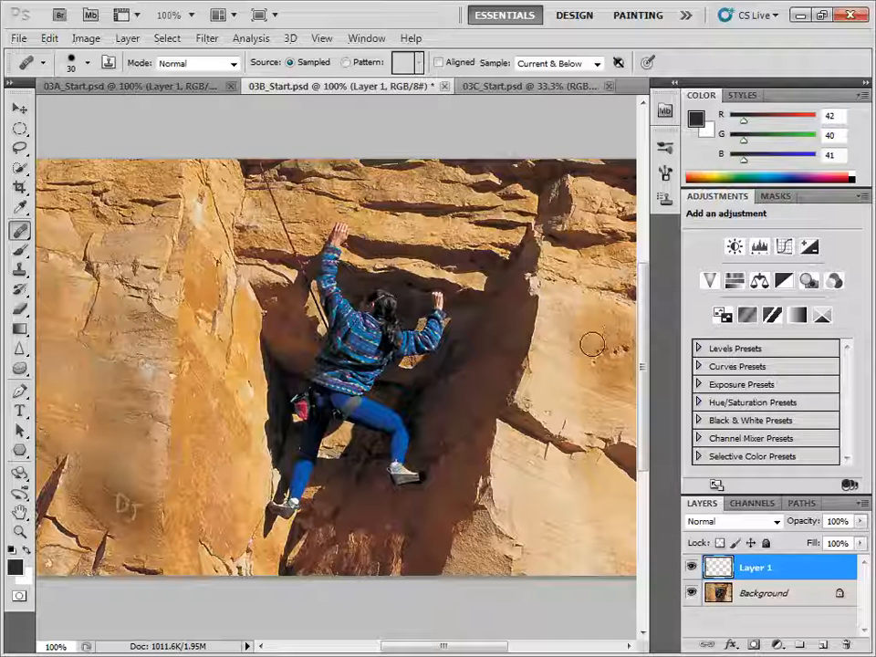
left_click_drag(592, 364, 610, 358)
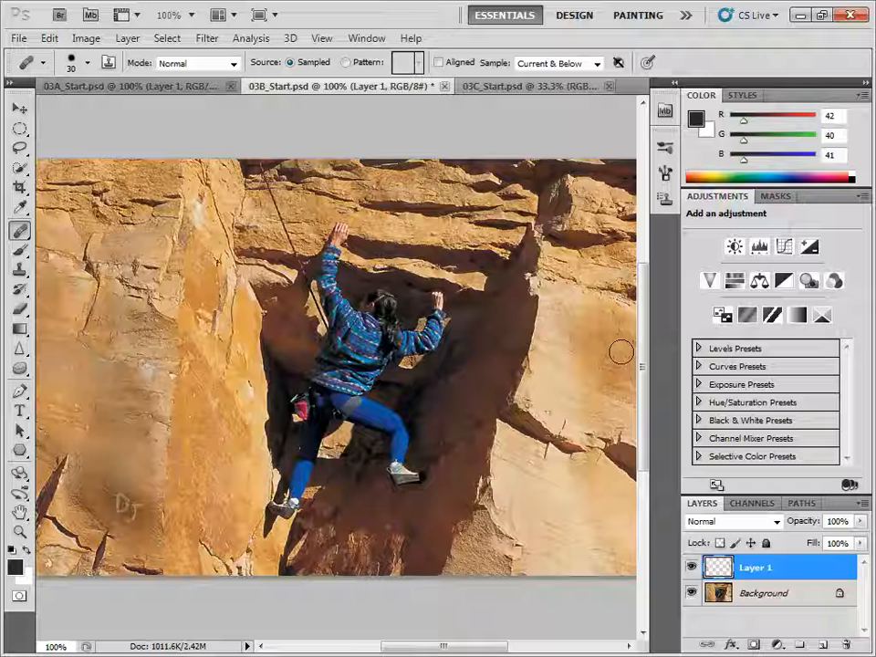
left_click_drag(606, 434, 575, 427)
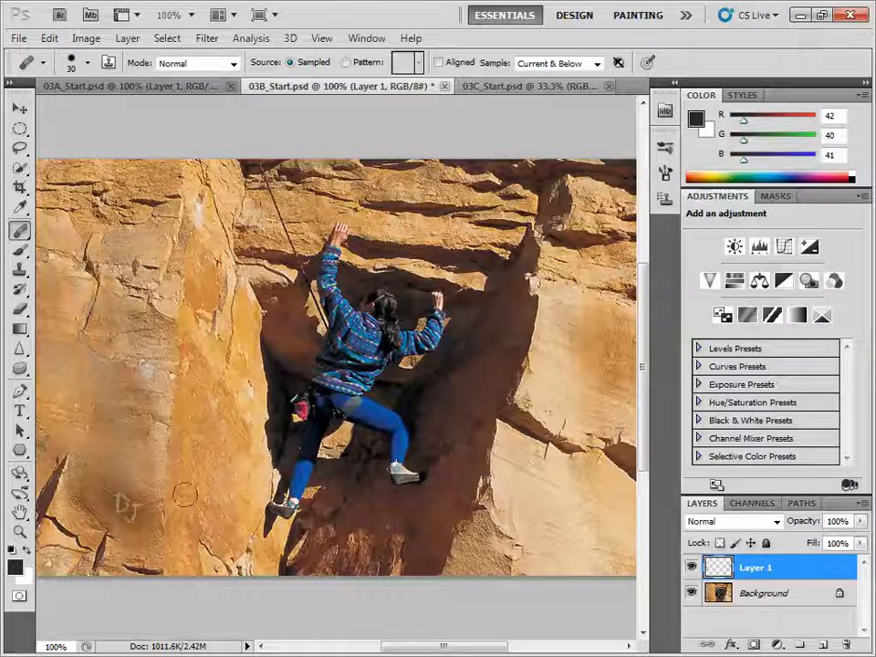
left_click(691, 569)
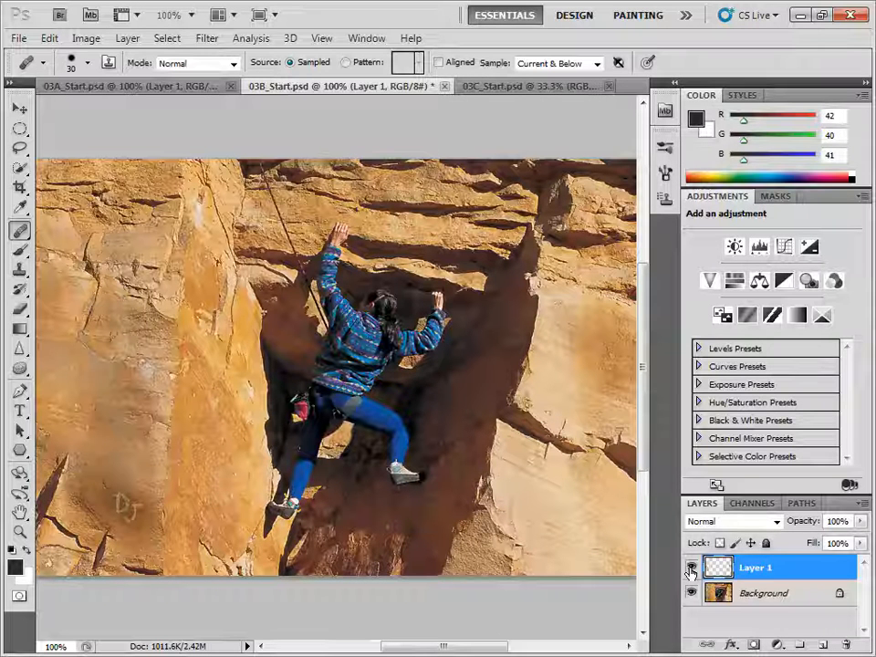
left_click(690, 568)
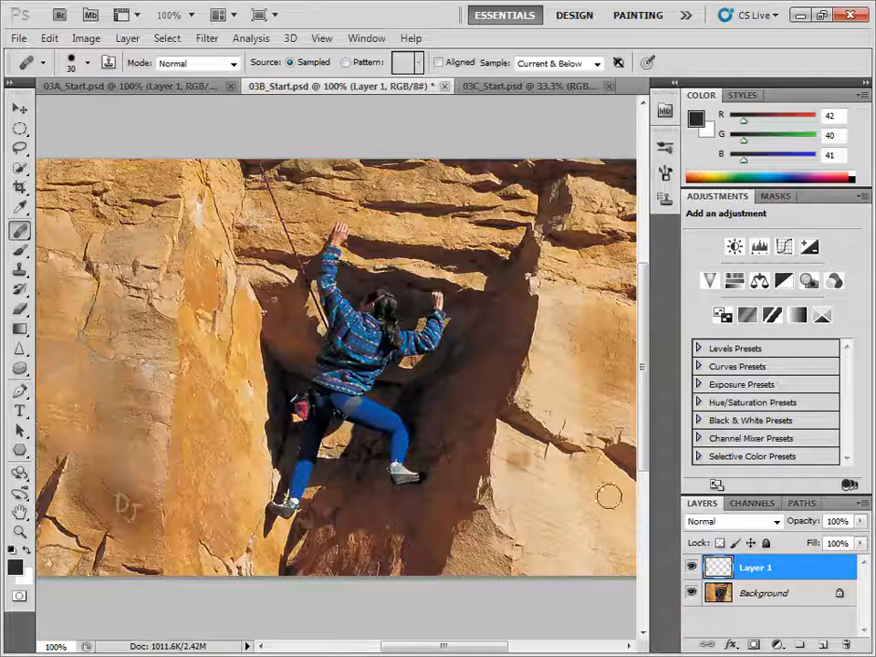
Cover the carved initials on the Background layer with clean rock using the Patch Tool in Destination mode, and deselect the patch
left_click(758, 598)
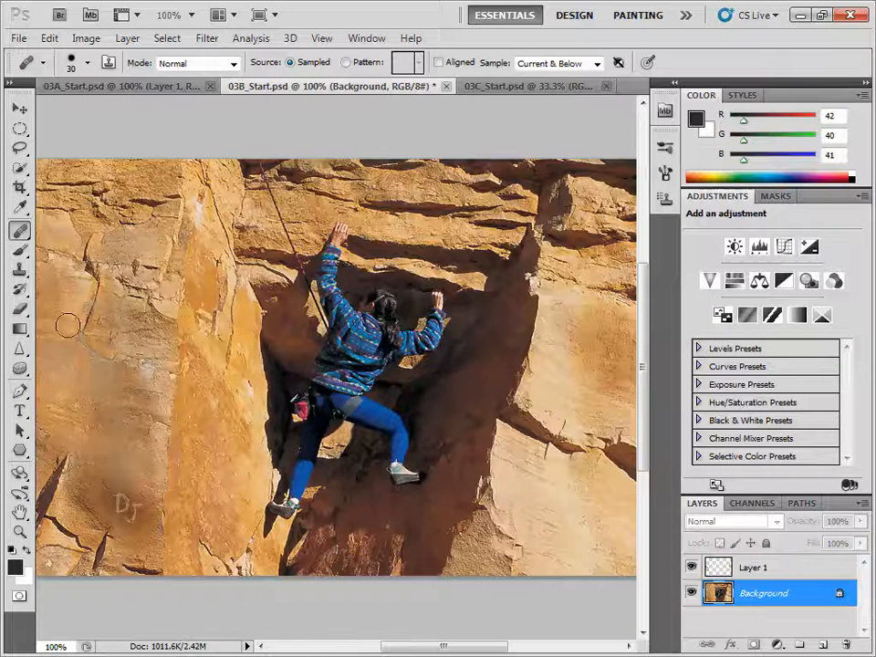
left_click_drag(19, 229, 97, 257)
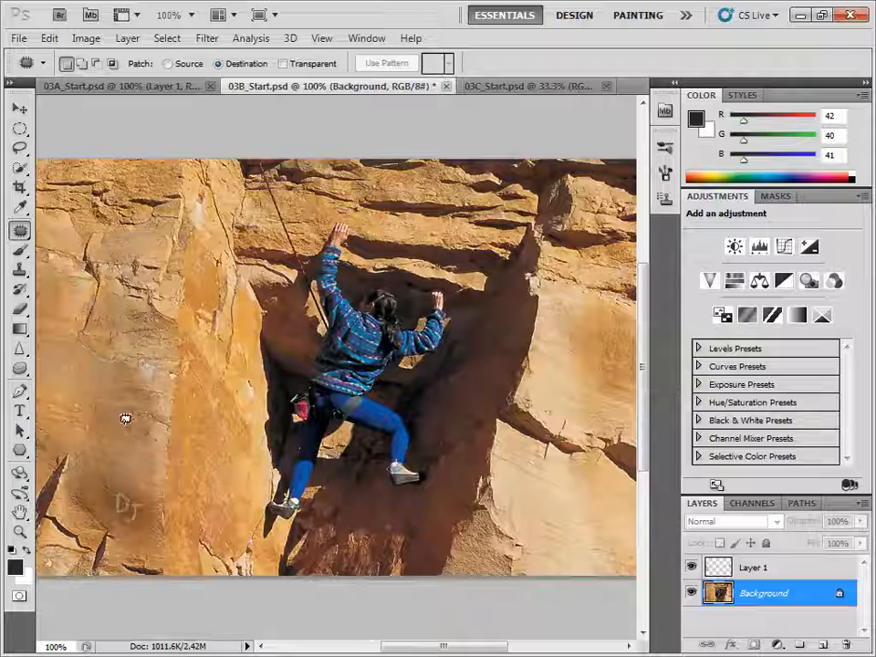
mouse_move(102, 434)
left_mouse_down()
mouse_move(113, 440)
mouse_move(117, 508)
left_mouse_up()
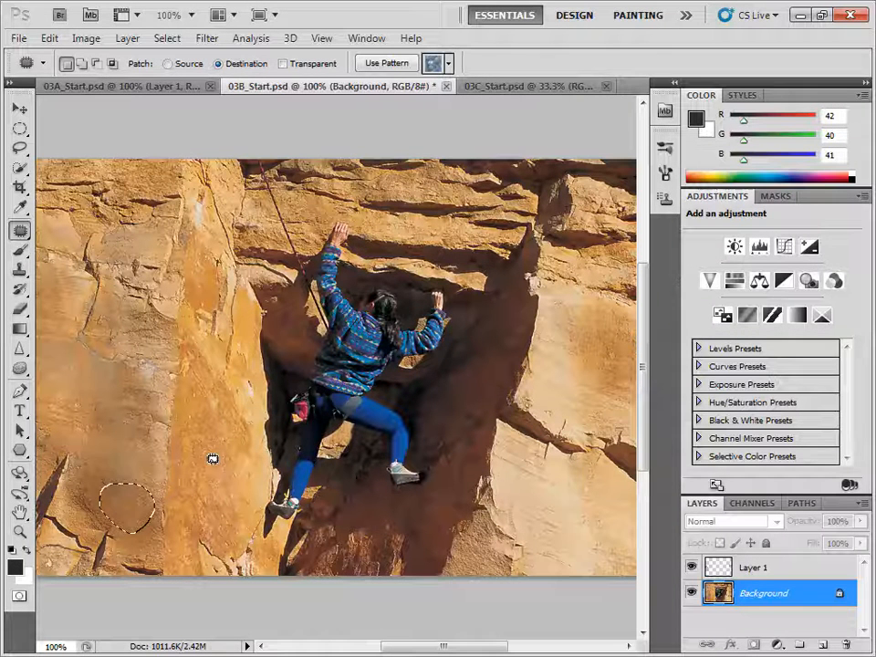
left_click(166, 38)
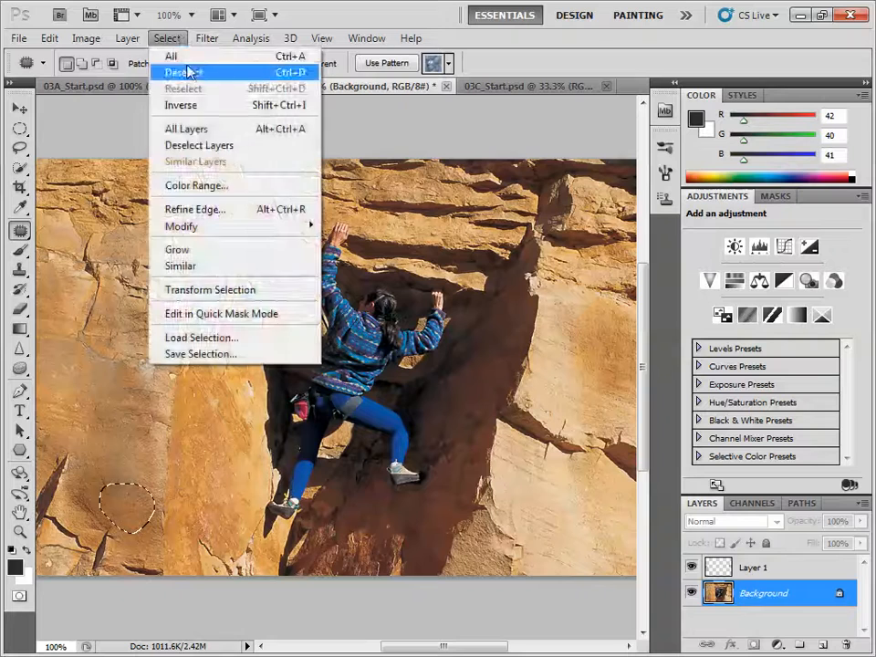
left_click(190, 72)
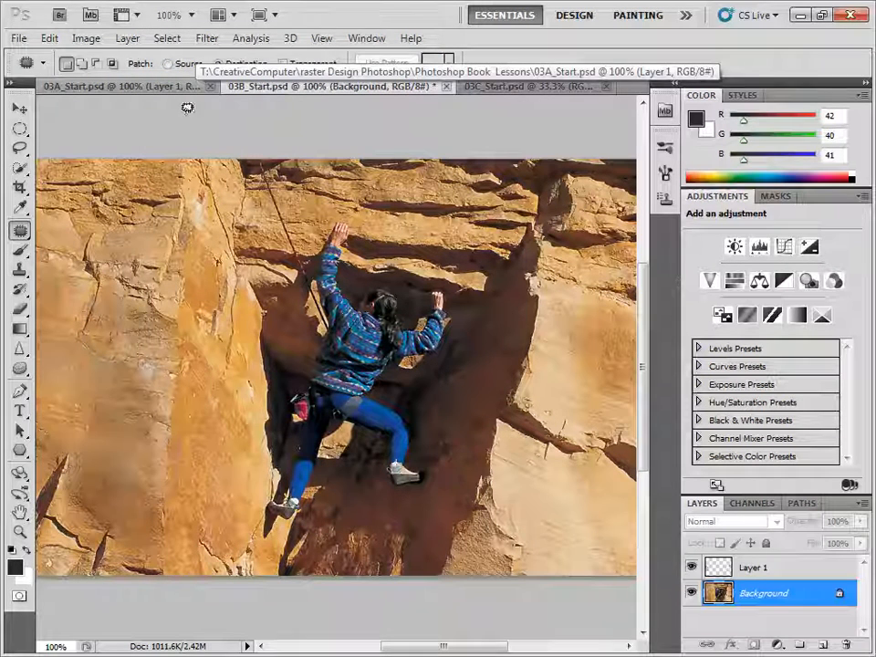
Save the climber image as 03B_Start.psd in the Photoshop Book Lessons folder under CreativeComputer\raster Design Photoshop on drive T:
left_click(28, 42)
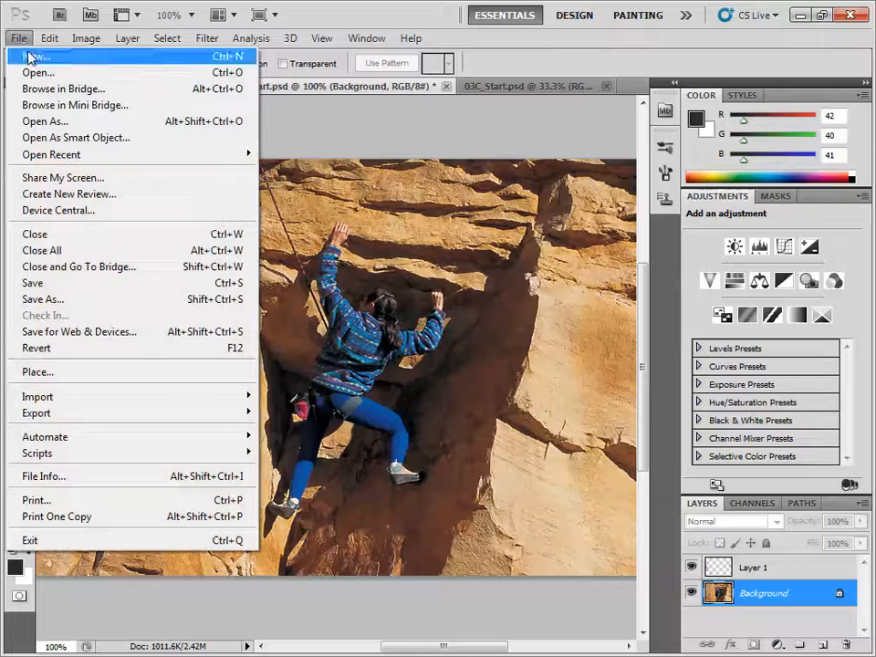
left_click(92, 299)
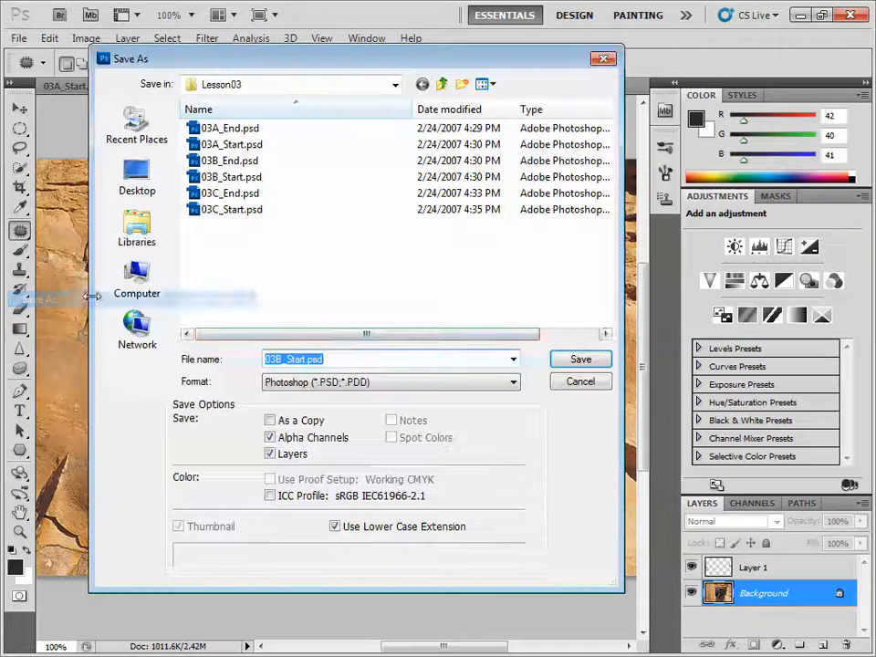
left_click(136, 278)
scroll(576, 293, "down", 2)
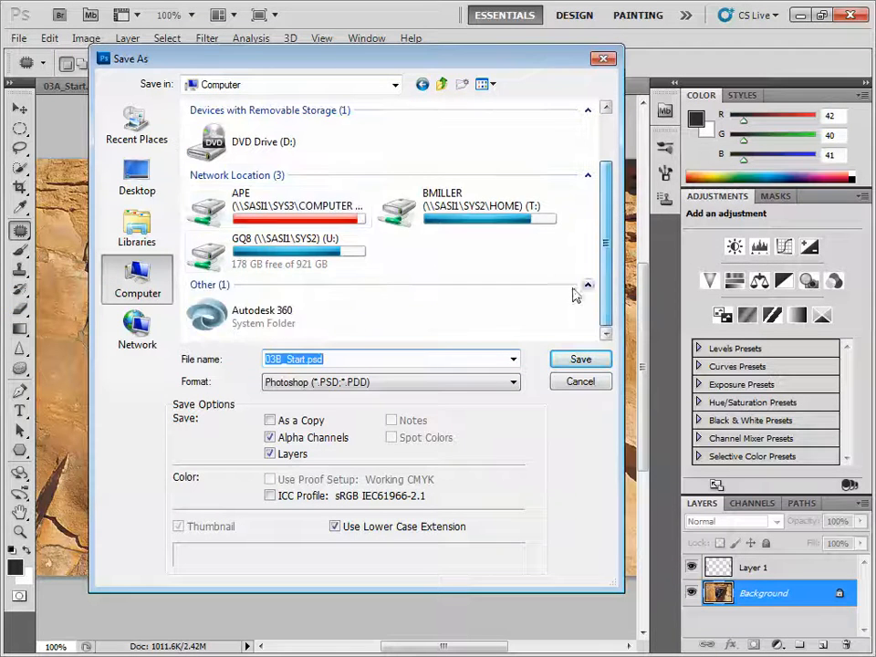
double_click(430, 221)
scroll(262, 242, "down", 15)
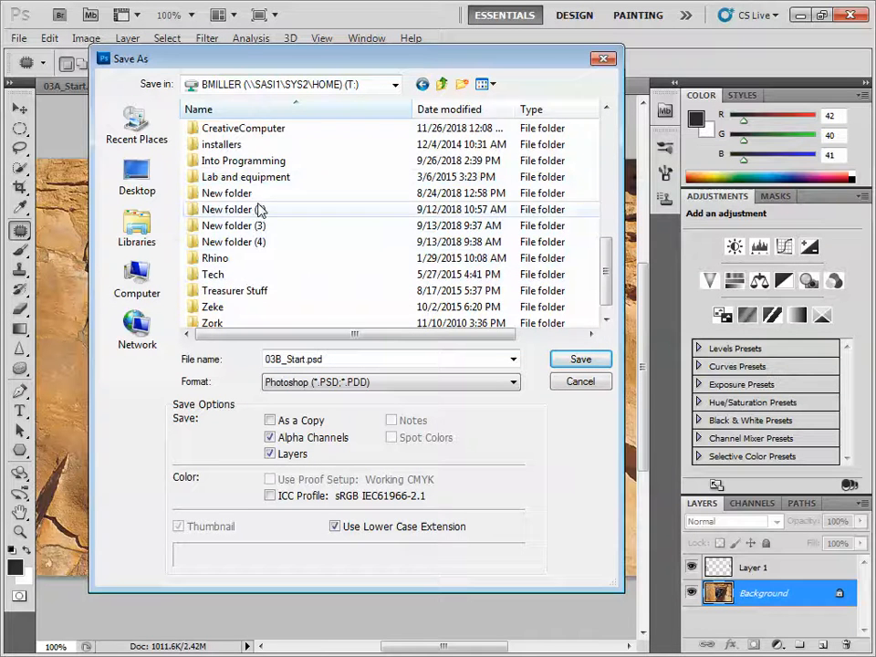
double_click(265, 130)
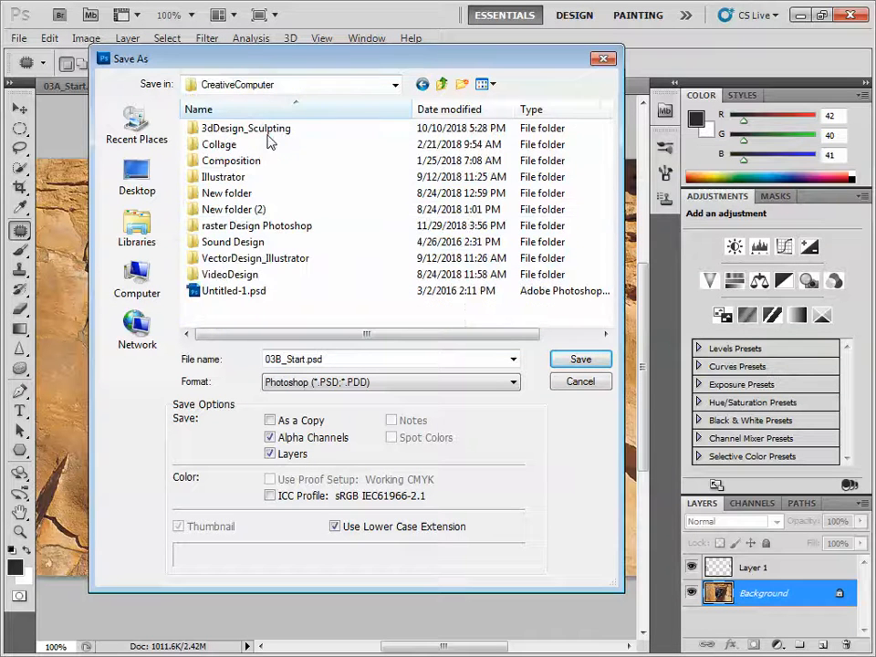
double_click(256, 226)
double_click(255, 133)
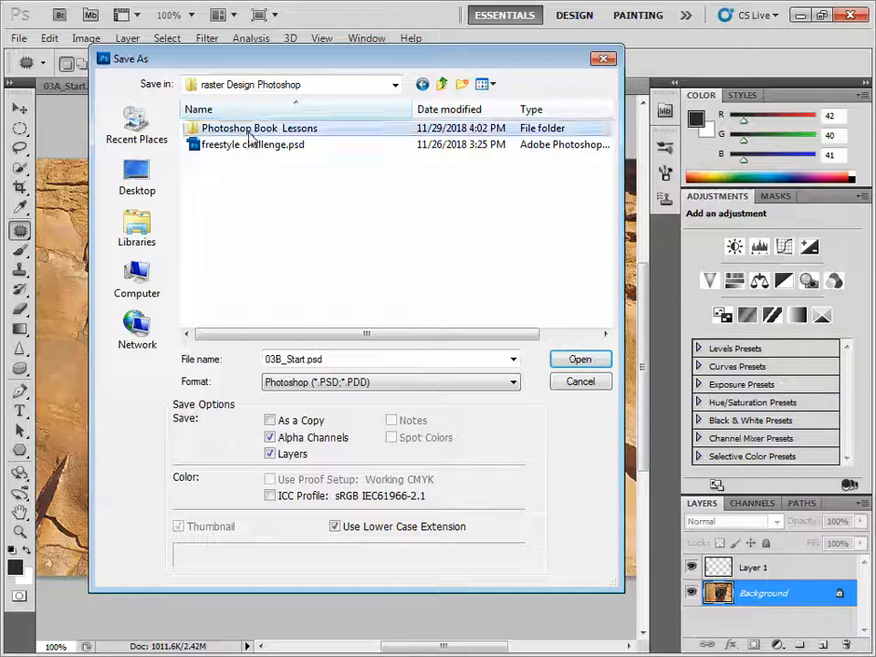
left_click(580, 360)
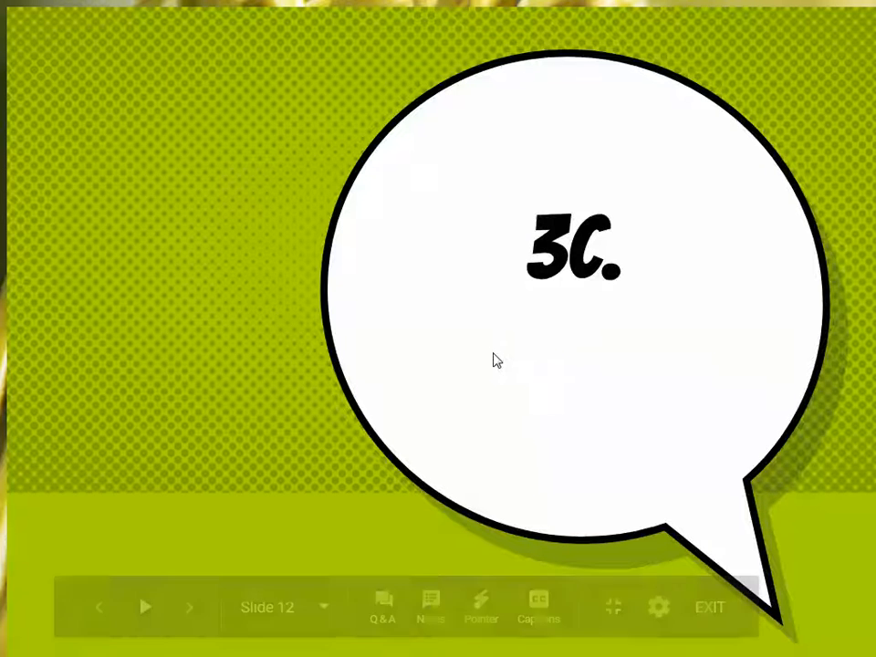
Switch from the slideshow to the 03C_Start.psd portrait in Photoshop and duplicate its Background layer
left_click(482, 365)
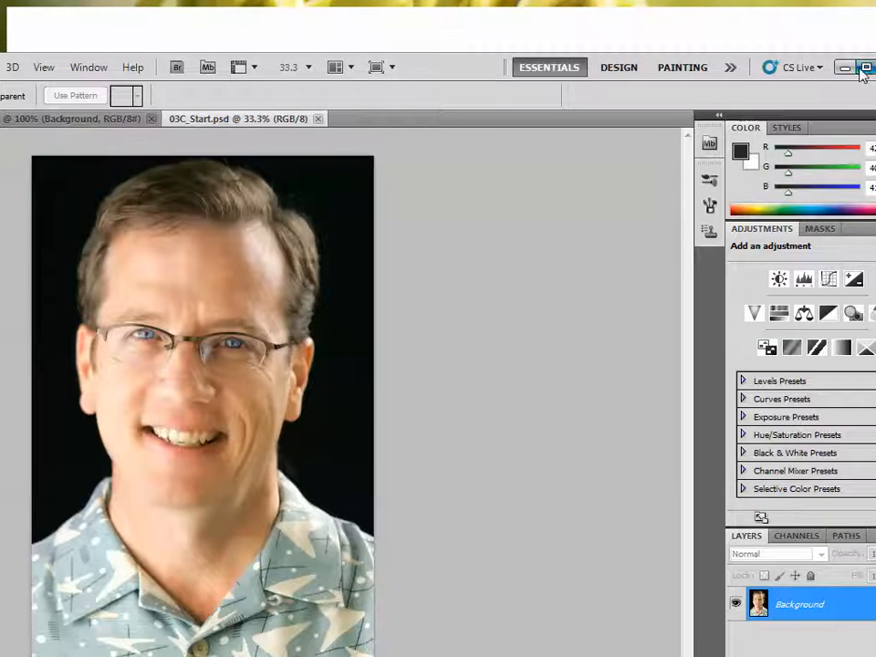
left_click(863, 70)
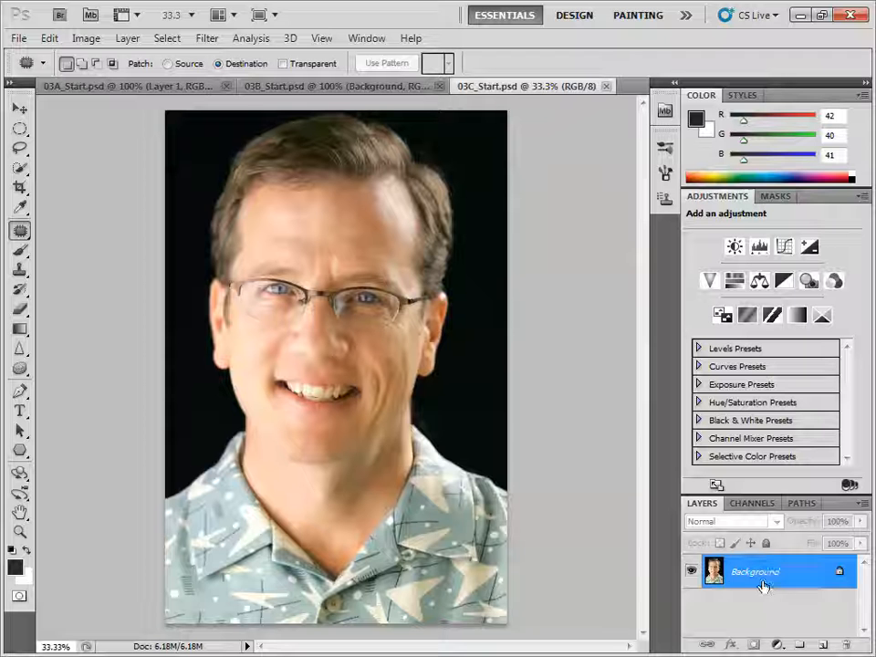
left_click_drag(757, 578, 827, 646)
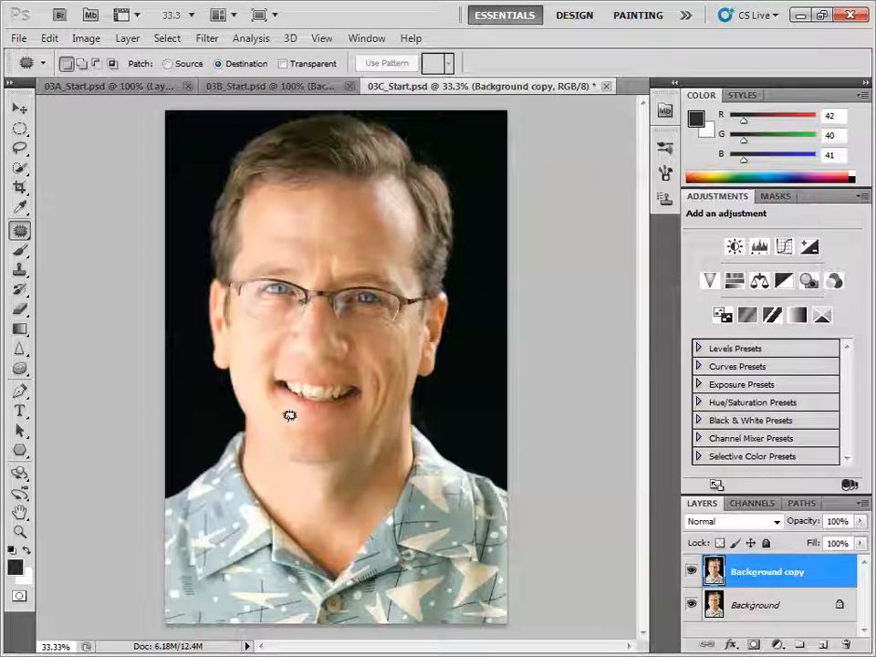
Heal the wrinkles across the man's upper forehead on the Background copy layer with the Healing Brush, sampling smooth forehead skin
left_click(20, 535)
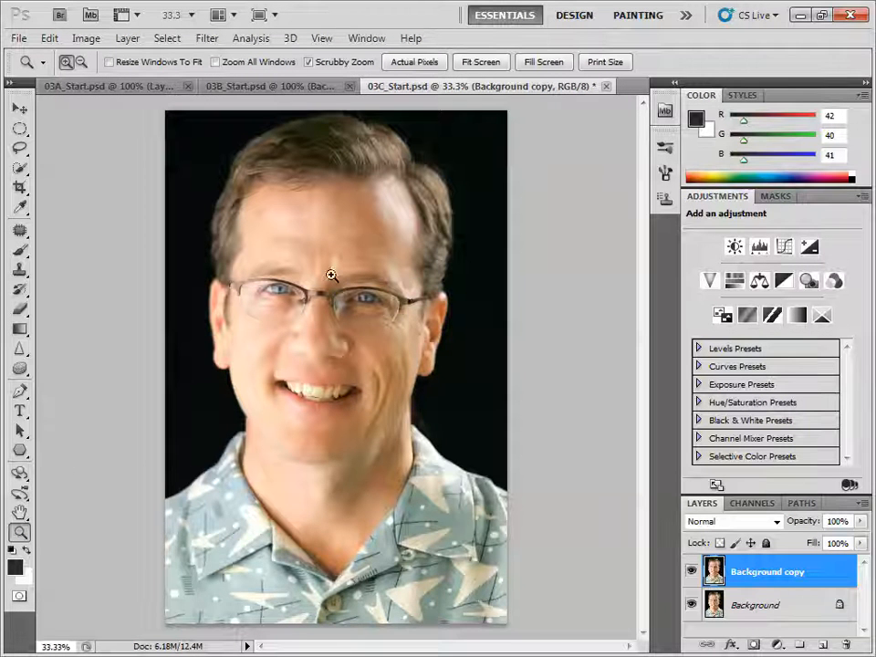
left_click(327, 241)
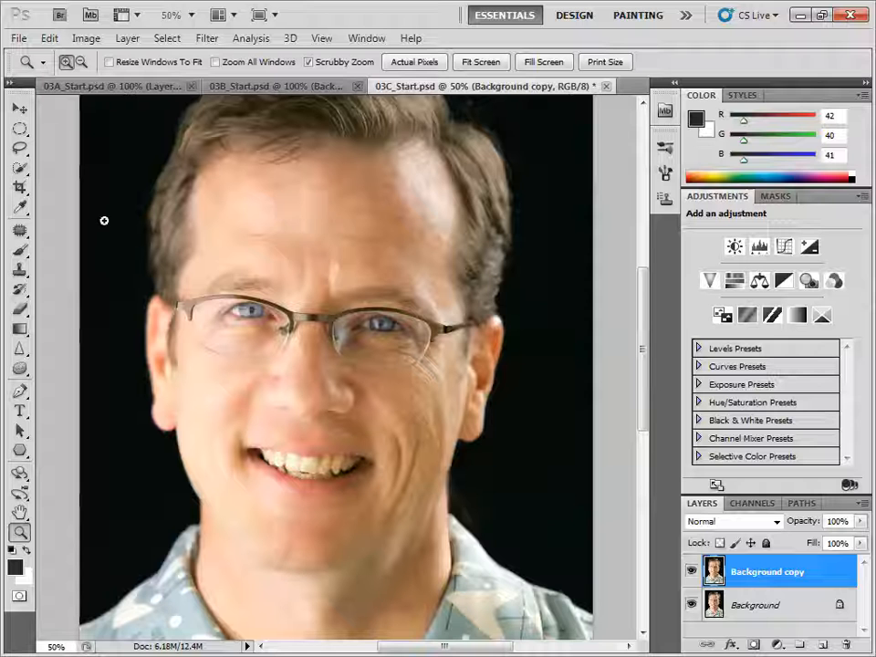
left_click(21, 188)
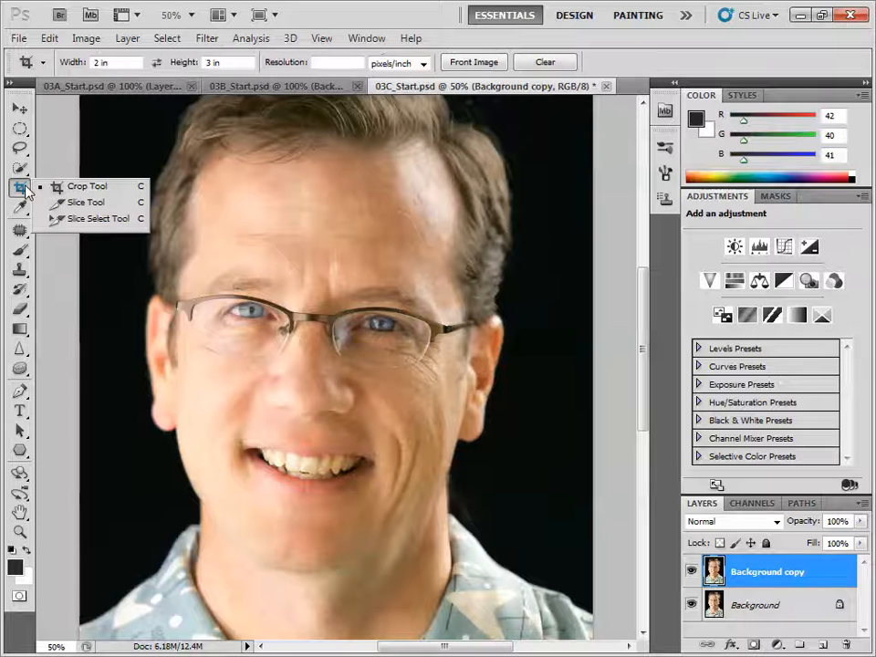
left_click(19, 232)
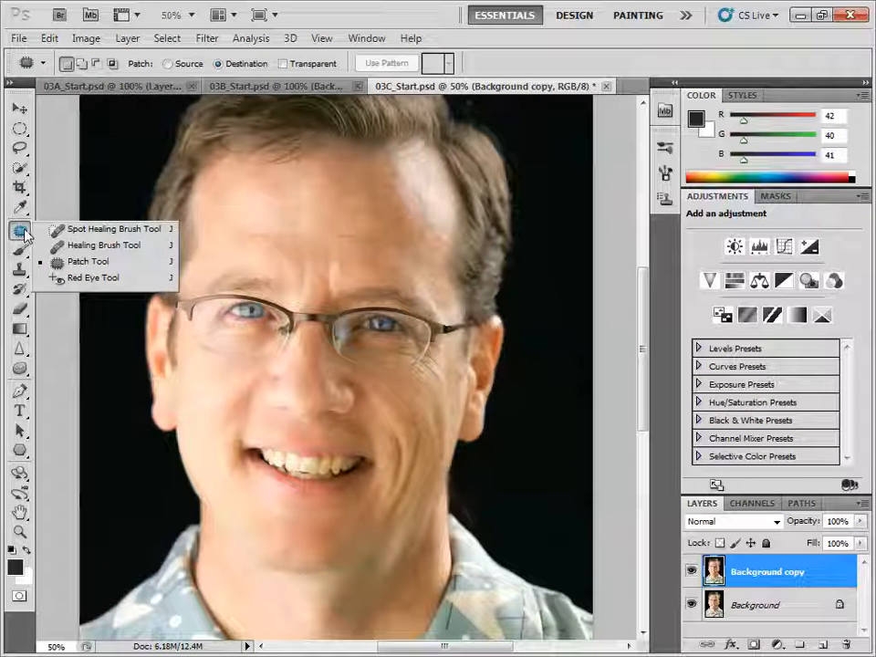
left_click(73, 244)
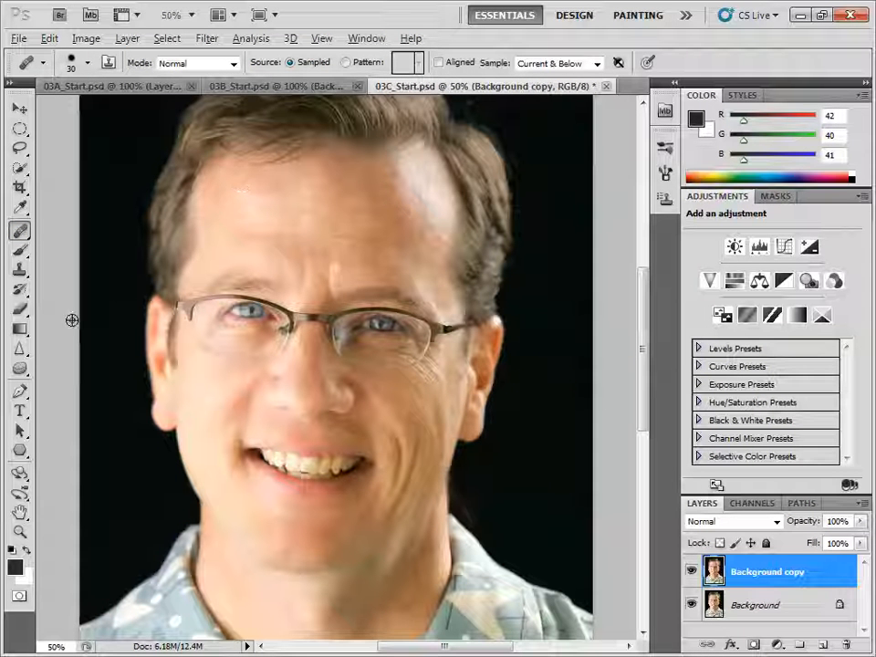
key("z")
left_click(269, 219)
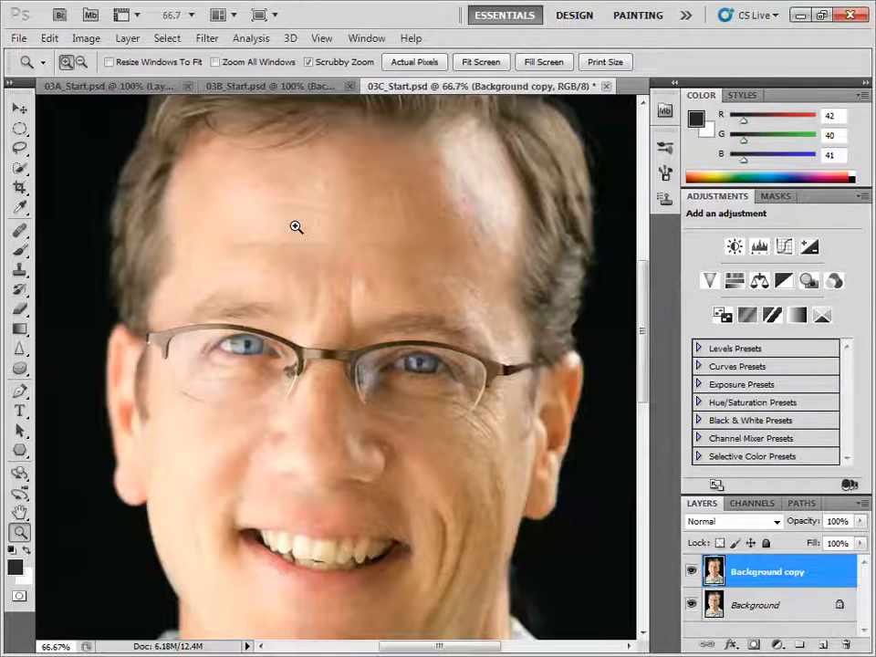
left_click(294, 222)
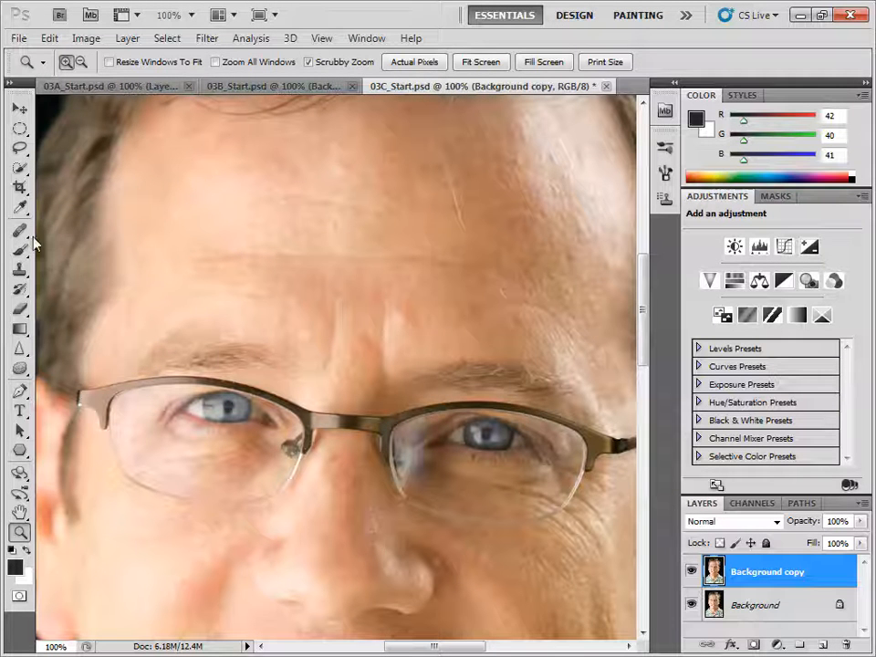
left_click_drag(20, 229, 95, 243)
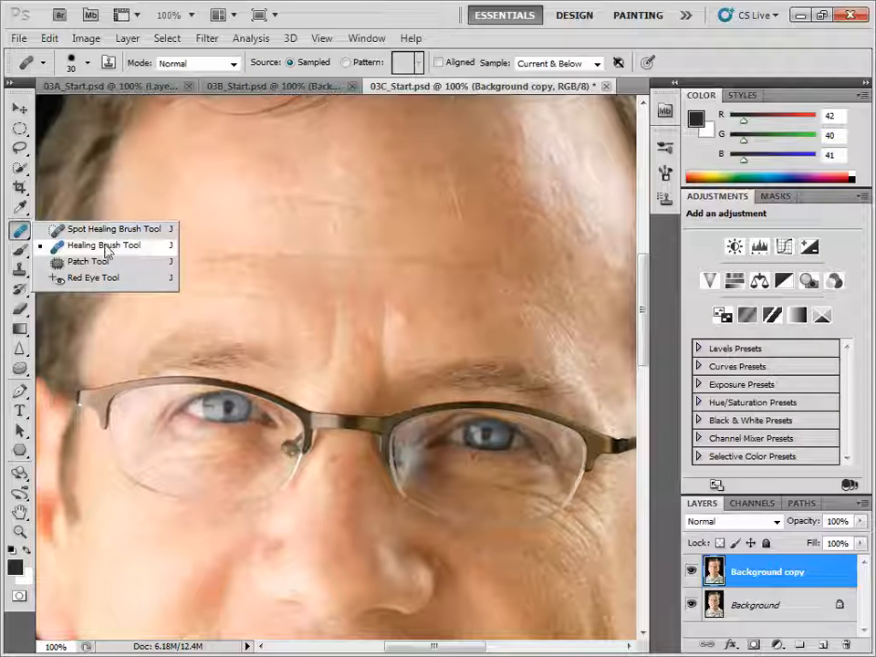
left_click(106, 251)
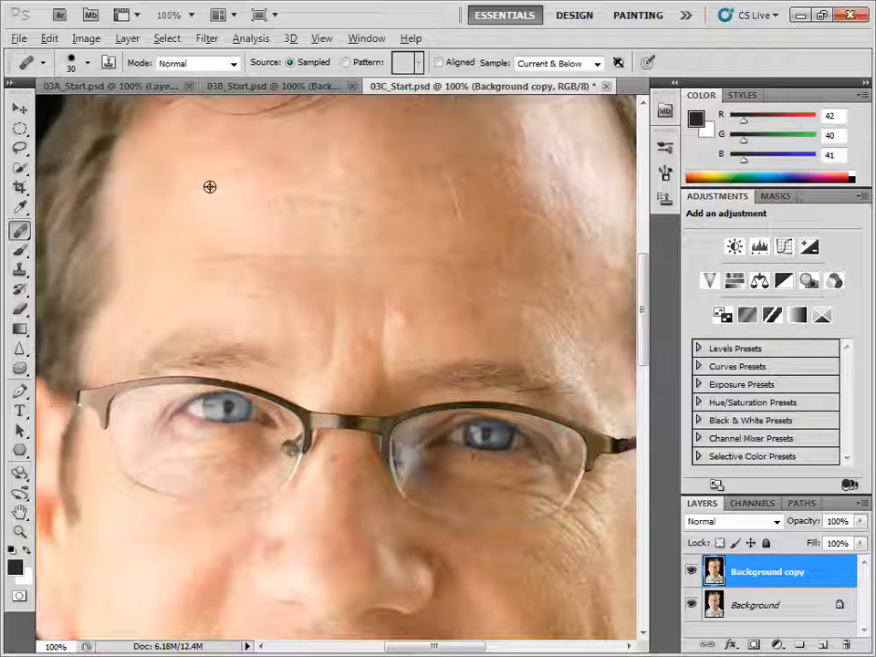
left_click(185, 196, "alt")
mouse_move(182, 219)
left_mouse_down()
mouse_move(284, 201)
mouse_move(450, 209)
left_mouse_up()
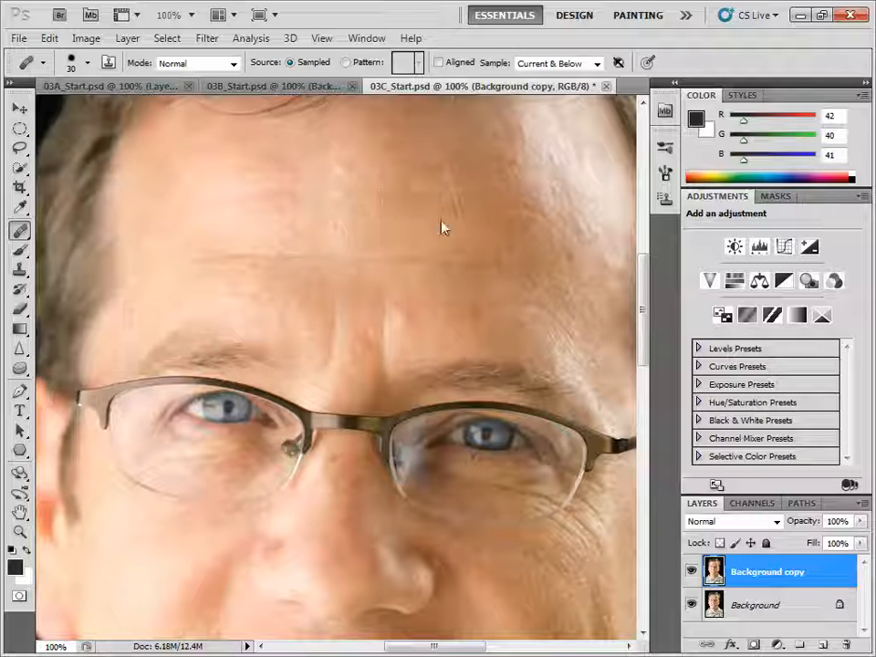
Sample clean skin above the eyebrow and heal away the long horizontal crease across the lower forehead
left_click(183, 281, "alt")
mouse_move(166, 268)
left_mouse_down()
mouse_move(331, 252)
mouse_move(528, 266)
left_mouse_up()
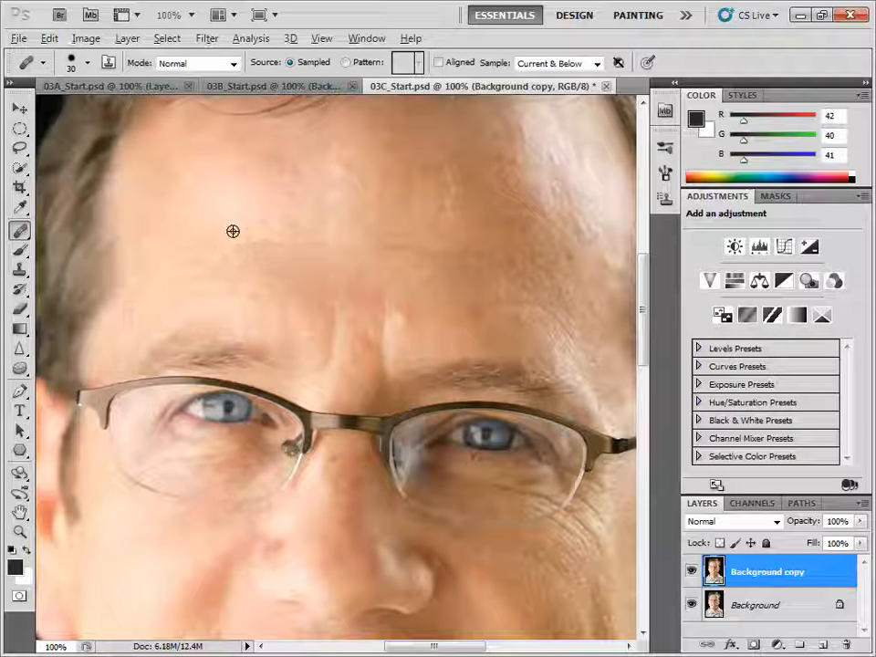
left_click(541, 272)
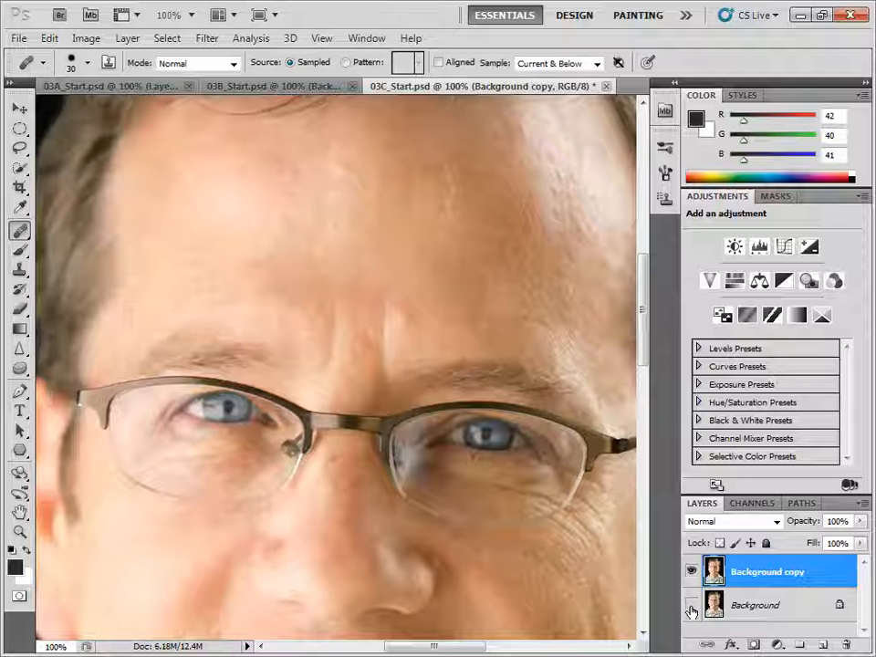
Preview the Background copy at reduced opacity with the Background hidden, returning it to 100% and showing the Background again
left_click(858, 522)
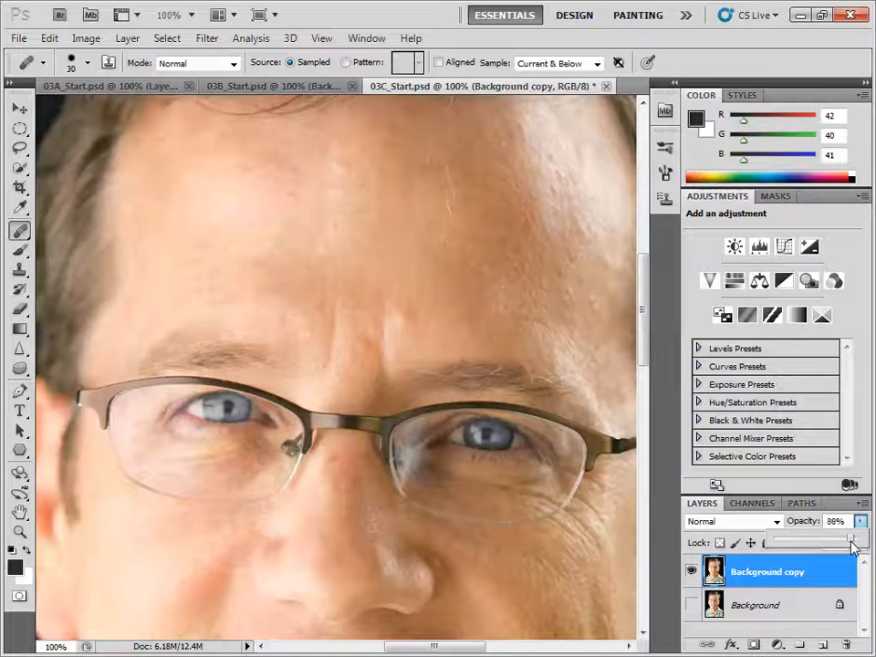
mouse_move(861, 545)
left_mouse_down()
mouse_move(839, 546)
mouse_move(864, 546)
left_mouse_up()
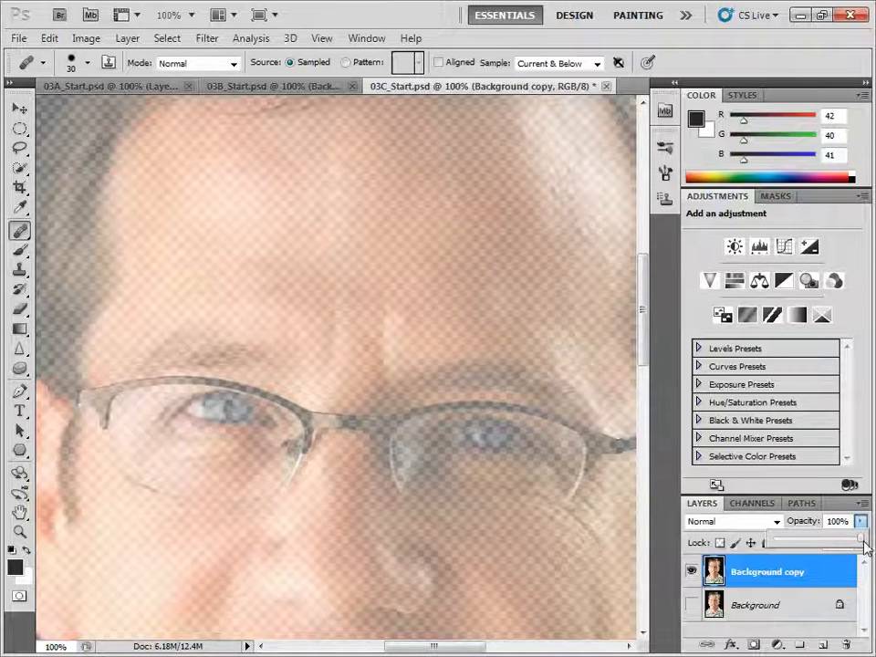
left_click(691, 604)
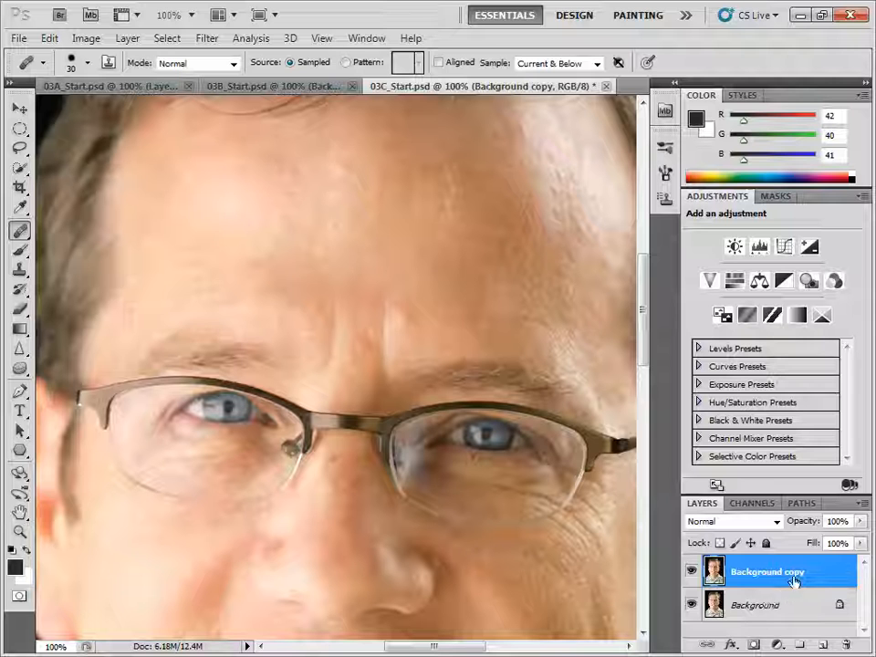
Set the Background copy layer's opacity to 60% to blend the retouching with the original skin
left_click_drag(861, 521, 829, 544)
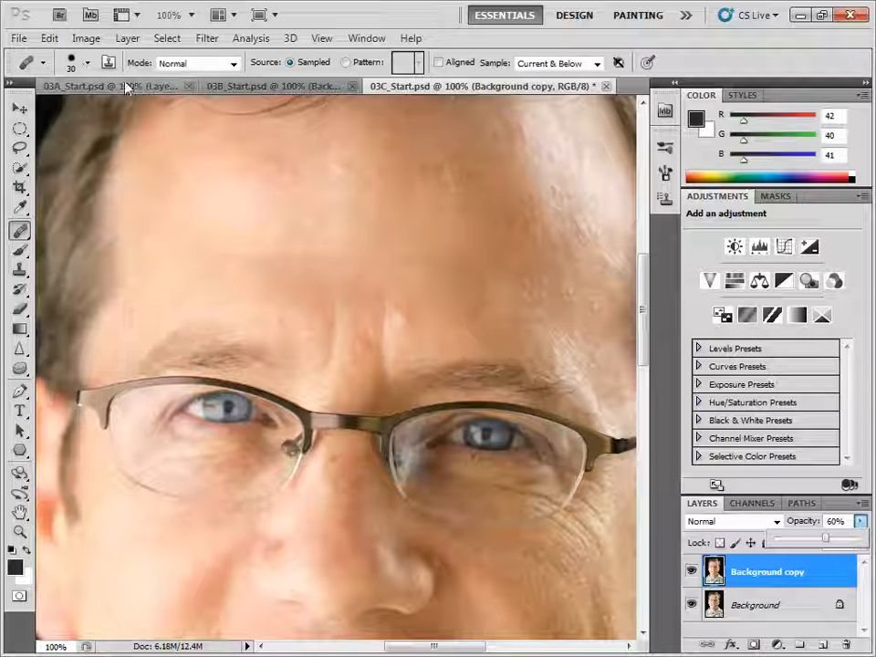
key("Return")
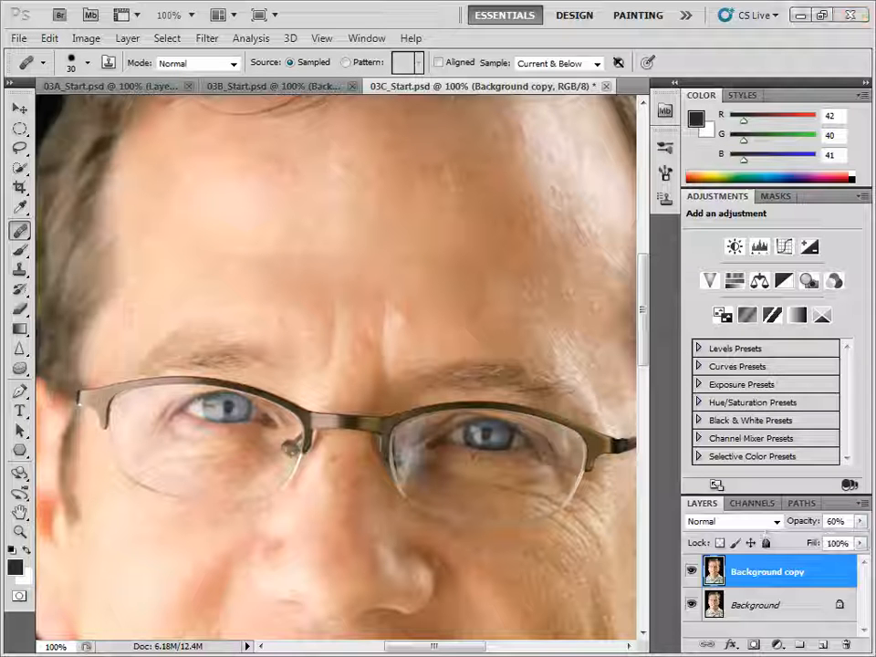